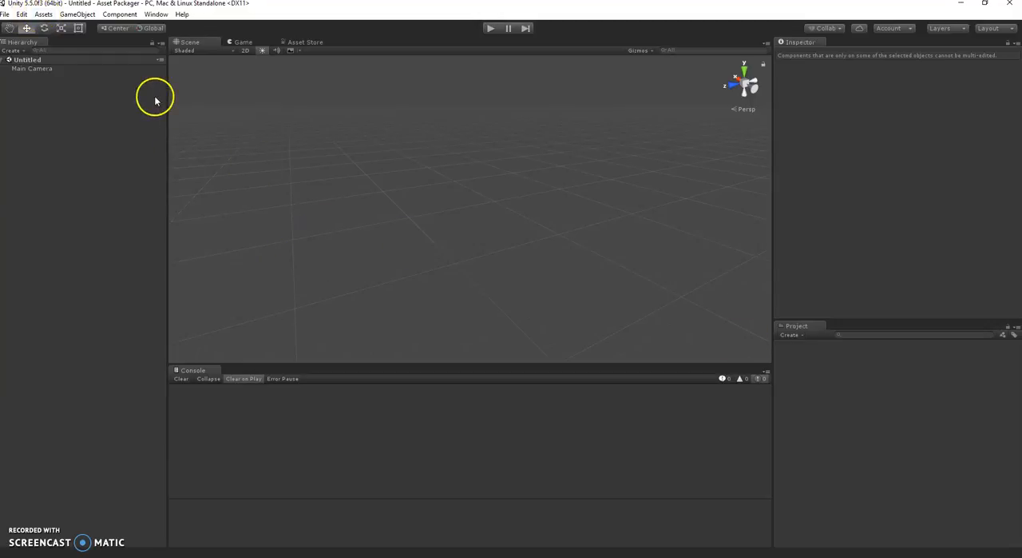
Import the full contents of the custom package AGF_AssetPackager.unitypackage from the Axis Game Factory folder.
{"action": "left_click", "coordinate": [45, 15]}
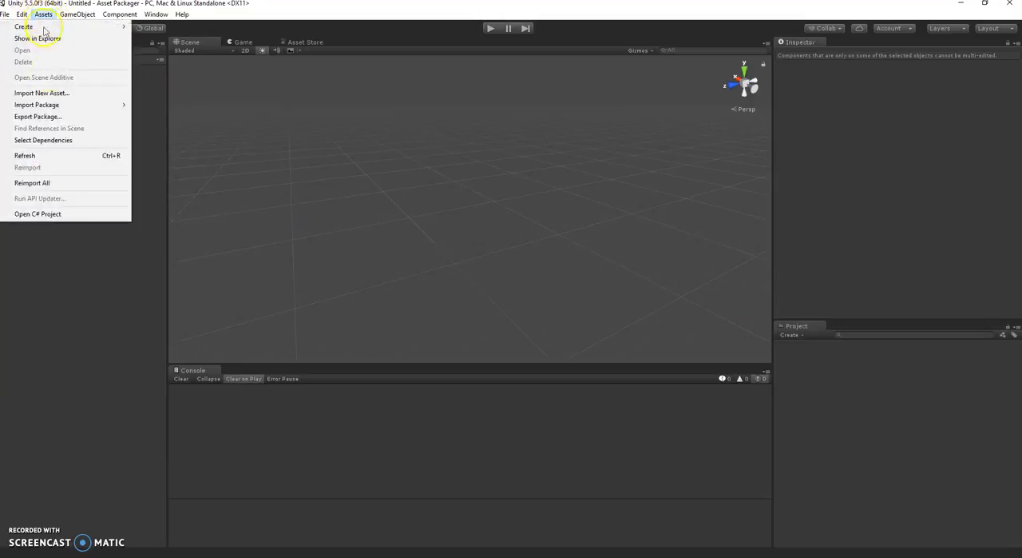
{"action": "mouse_move", "coordinate": [63, 102]}
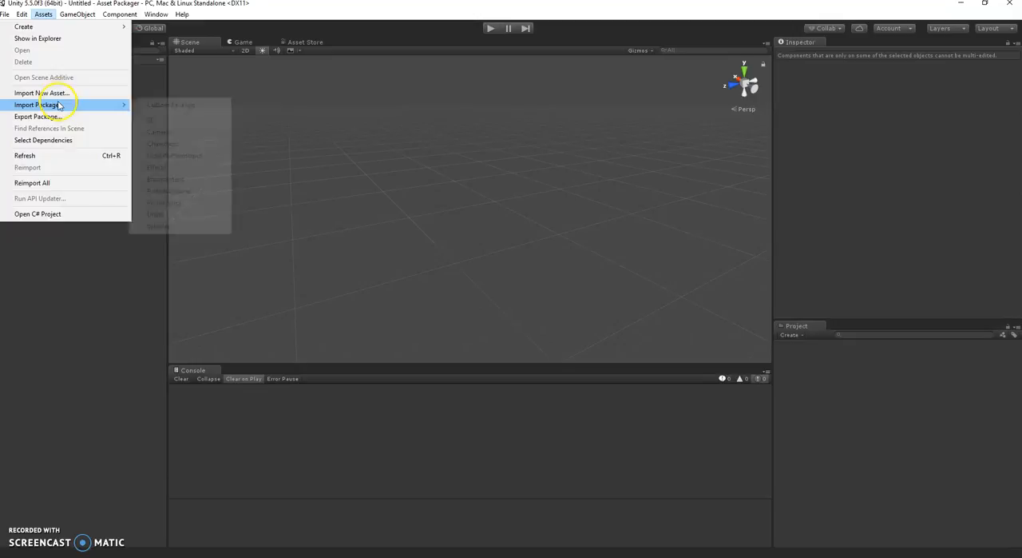
{"action": "left_click", "coordinate": [166, 107]}
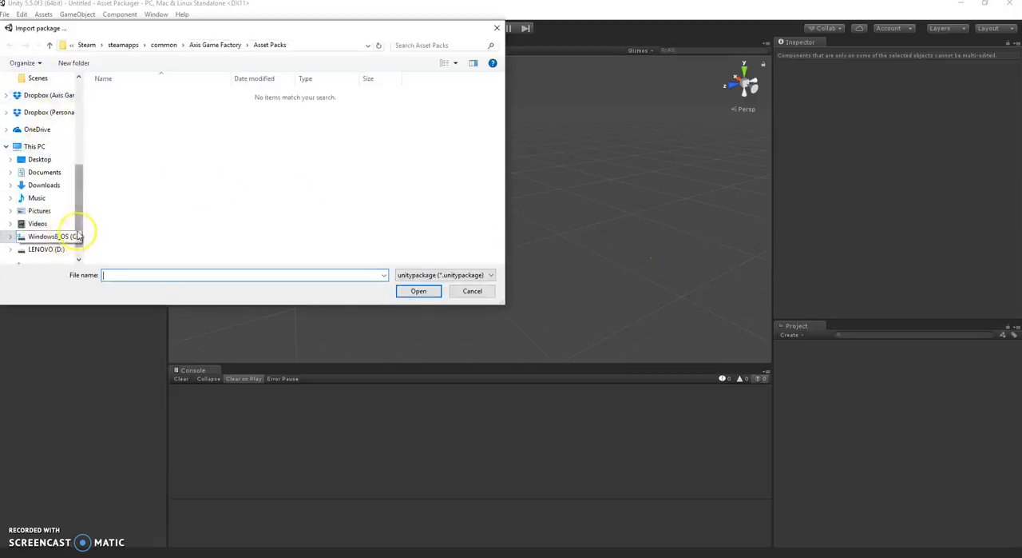
{"action": "left_click", "coordinate": [195, 47]}
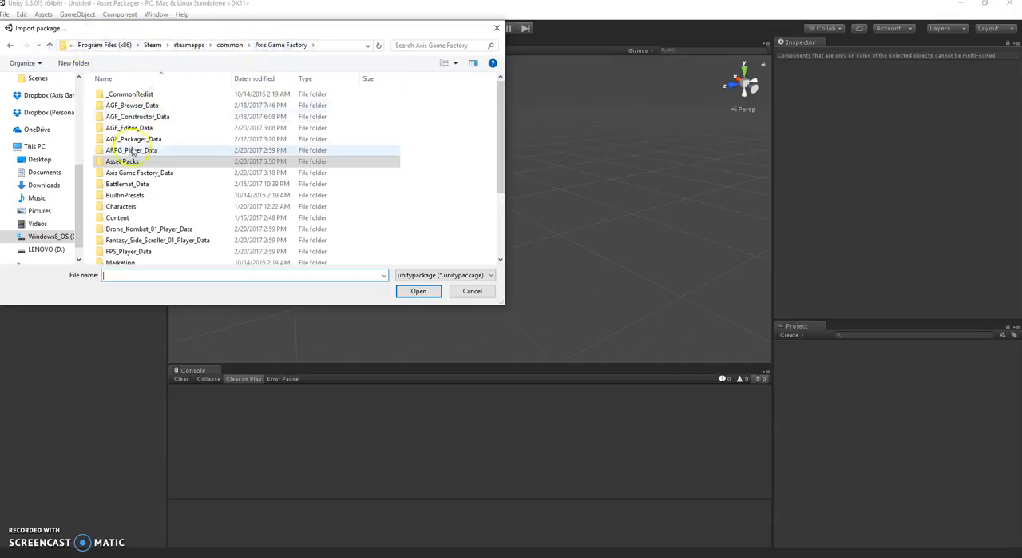
{"action": "scroll", "coordinate": [132, 164], "scroll_direction": "down", "scroll_amount": 3}
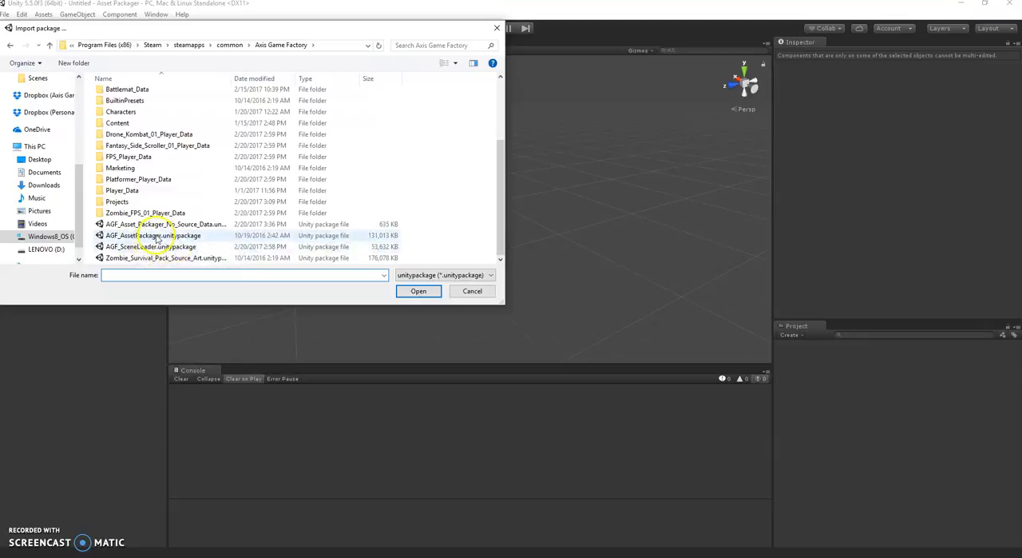
{"action": "left_click", "coordinate": [167, 237]}
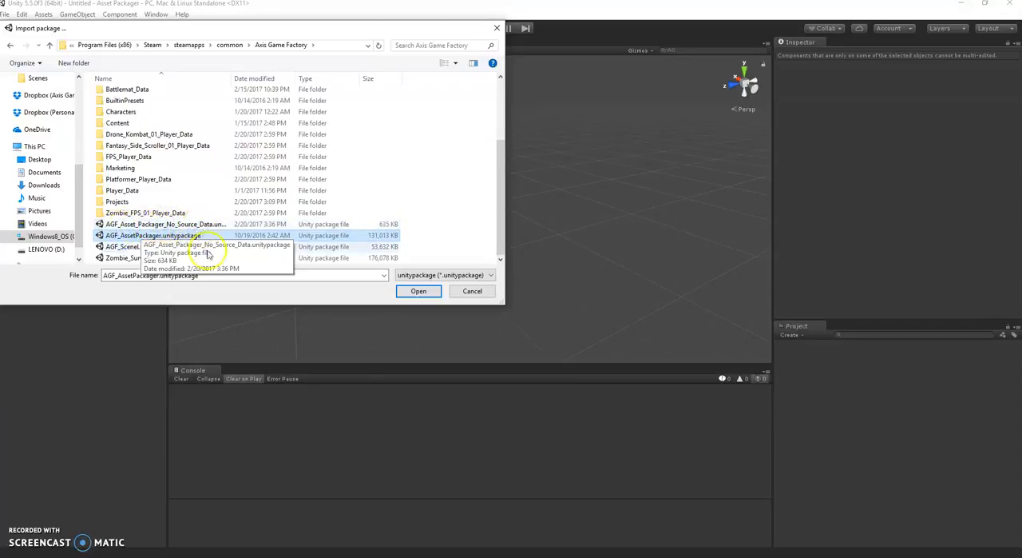
{"action": "left_click", "coordinate": [419, 292]}
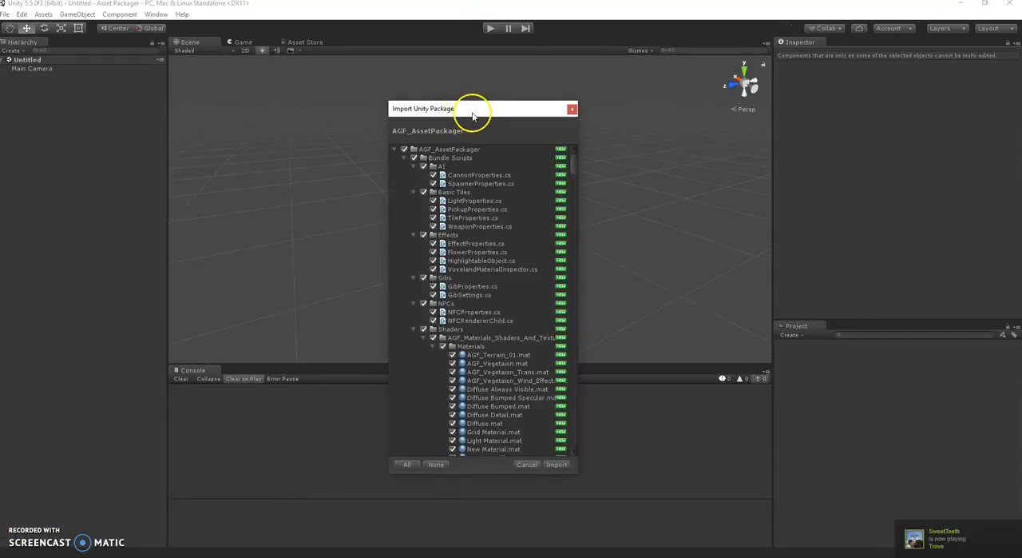
{"action": "mouse_move", "coordinate": [441, 108]}
{"action": "left_mouse_down"}
{"action": "mouse_move", "coordinate": [463, 103]}
{"action": "mouse_move", "coordinate": [443, 101]}
{"action": "left_mouse_up"}
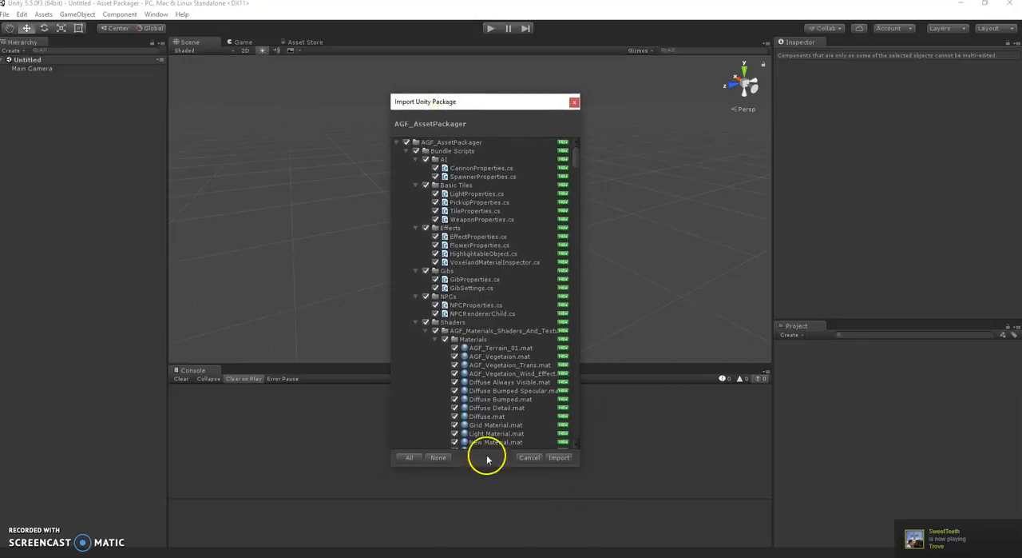
{"action": "left_click", "coordinate": [560, 458]}
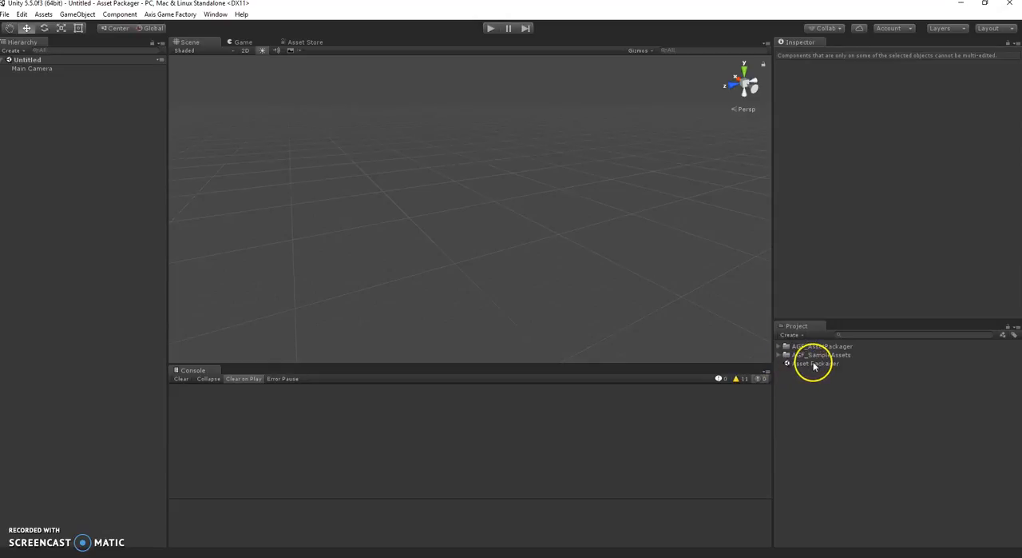
Open the imported Asset Packager scene from the project files, keeping its name.
{"action": "left_click", "coordinate": [813, 366]}
{"action": "double_click", "coordinate": [814, 366]}
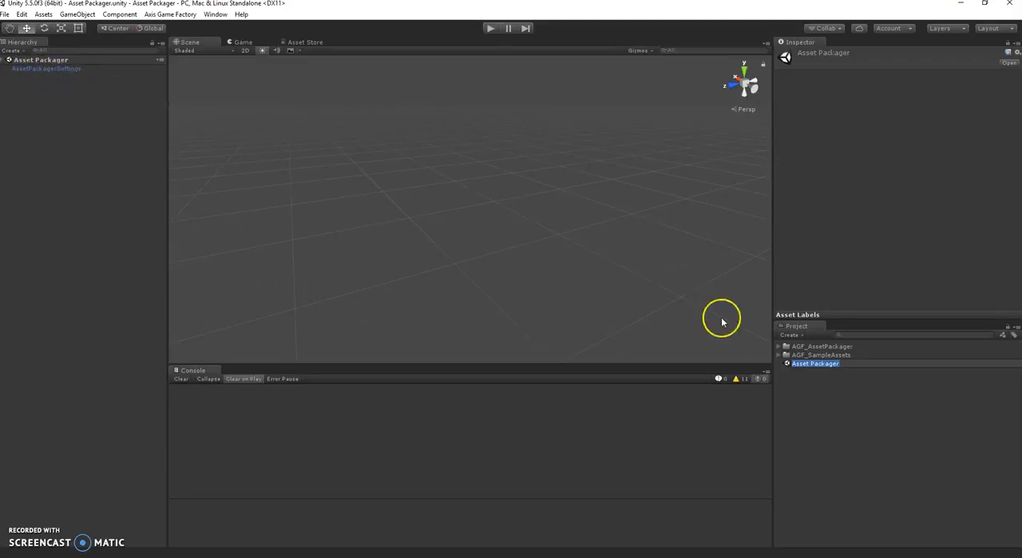
{"action": "left_click", "coordinate": [781, 362]}
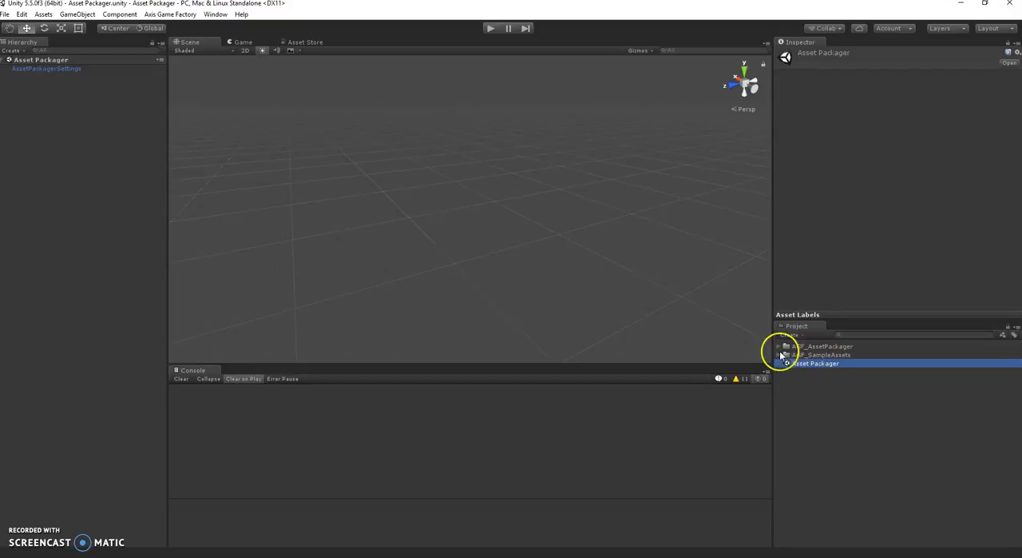
Expand AGF_SampleAssets and its Final - Package these folder to reveal the WarehouseModels subfolders, and select WarehouseModels.
{"action": "left_click", "coordinate": [779, 354]}
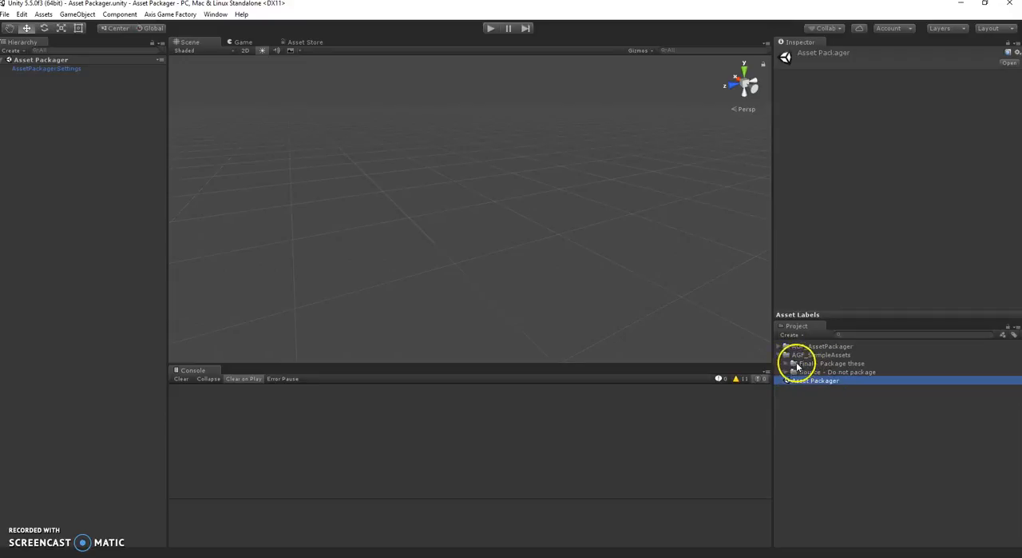
{"action": "left_click", "coordinate": [786, 364]}
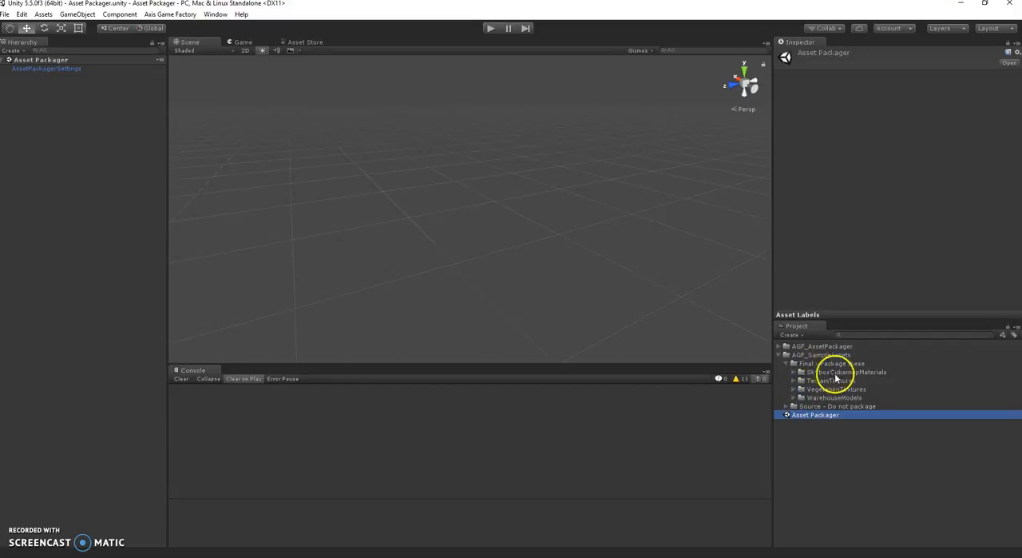
{"action": "left_click", "coordinate": [794, 397]}
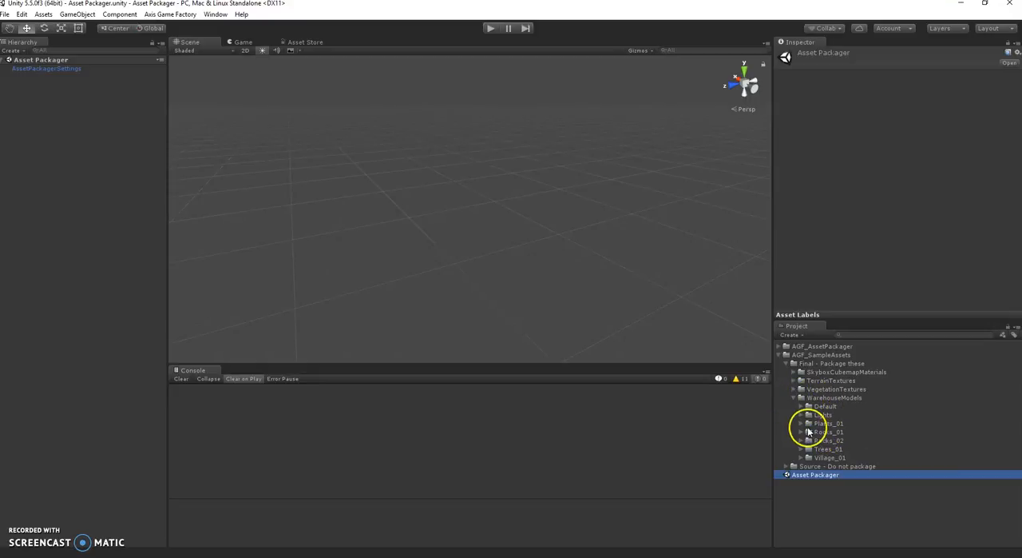
{"action": "left_click", "coordinate": [818, 397]}
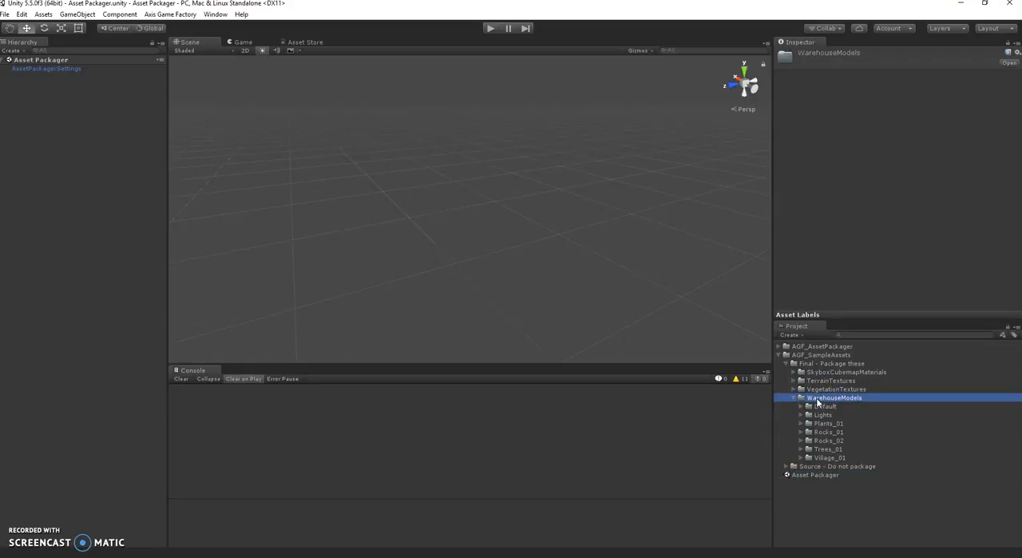
Examine the contents of the Village_01, Plants_01 and Default folders inside WarehouseModels.
{"action": "left_click", "coordinate": [801, 457]}
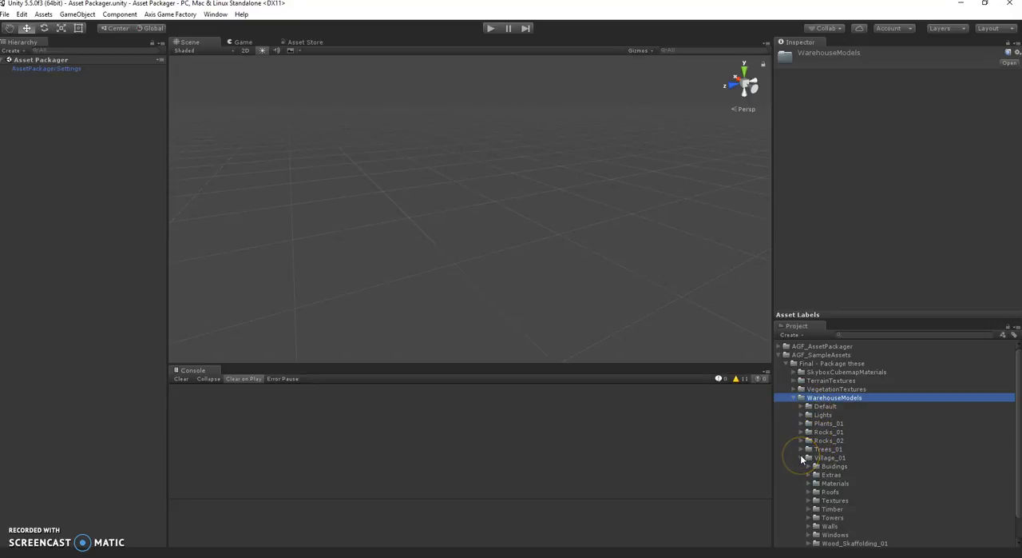
{"action": "left_click", "coordinate": [801, 457]}
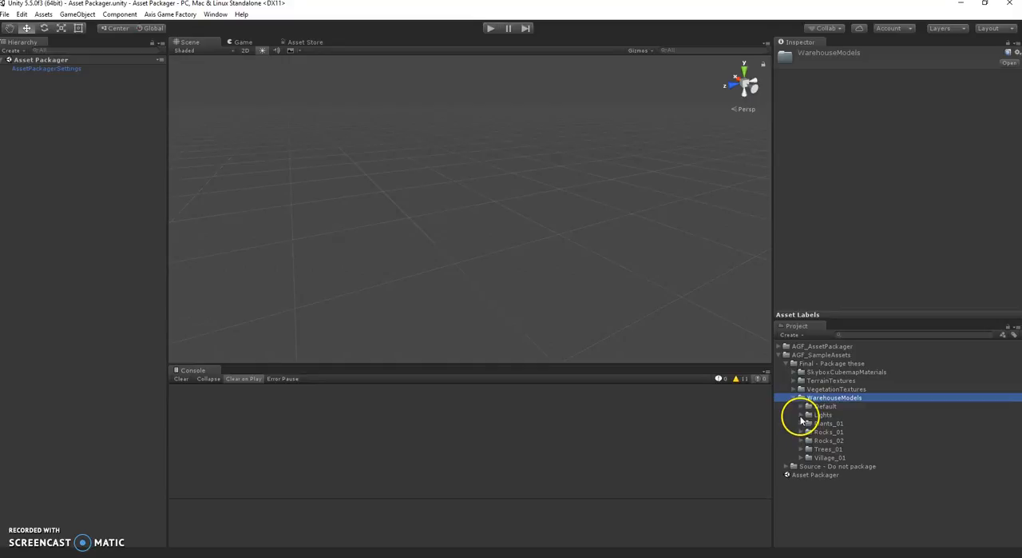
{"action": "left_click", "coordinate": [802, 424]}
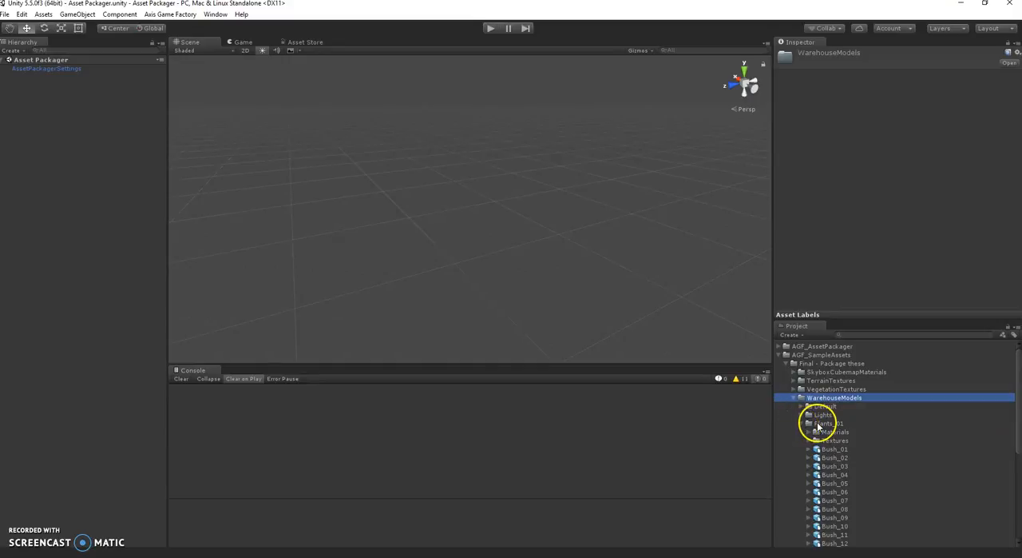
{"action": "left_click", "coordinate": [823, 424]}
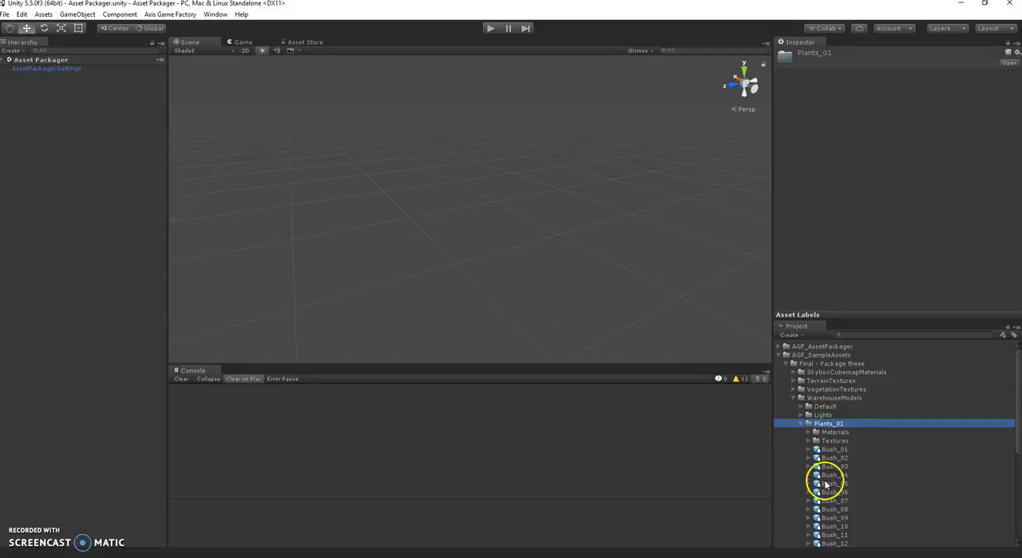
{"action": "scroll", "coordinate": [828, 482], "scroll_direction": "down", "scroll_amount": 3}
{"action": "scroll", "coordinate": [826, 486], "scroll_direction": "up", "scroll_amount": 3}
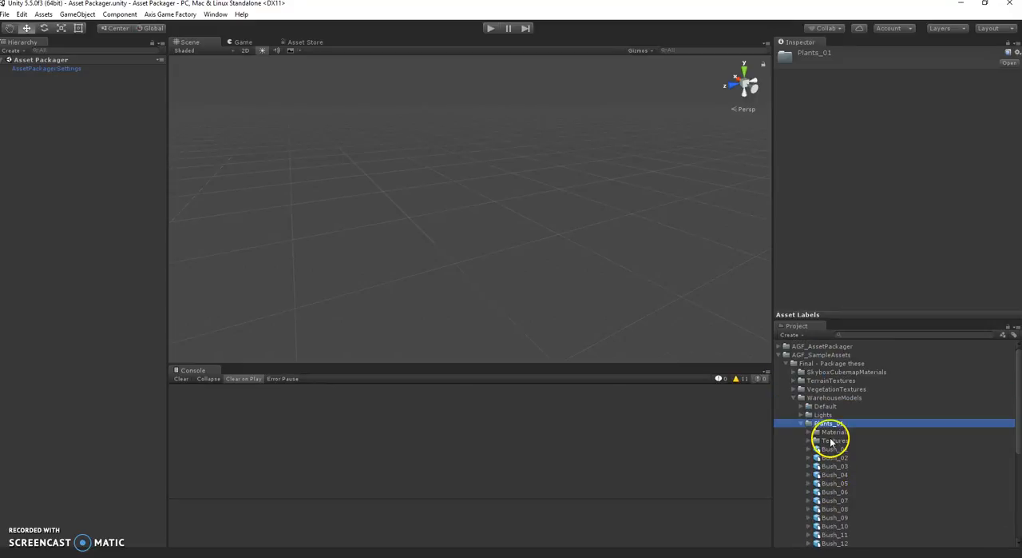
{"action": "left_click", "coordinate": [801, 423]}
{"action": "left_click", "coordinate": [802, 407]}
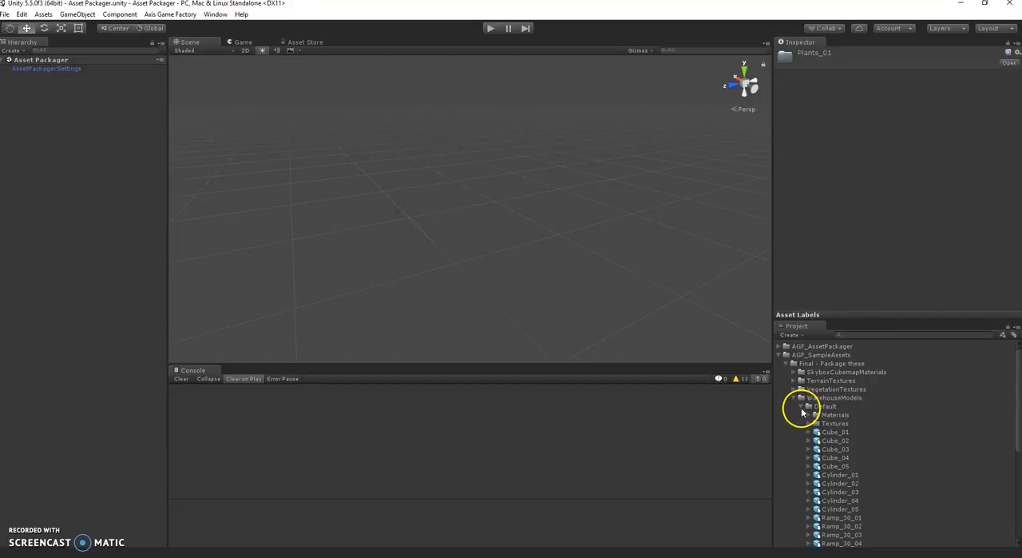
{"action": "left_click", "coordinate": [802, 407]}
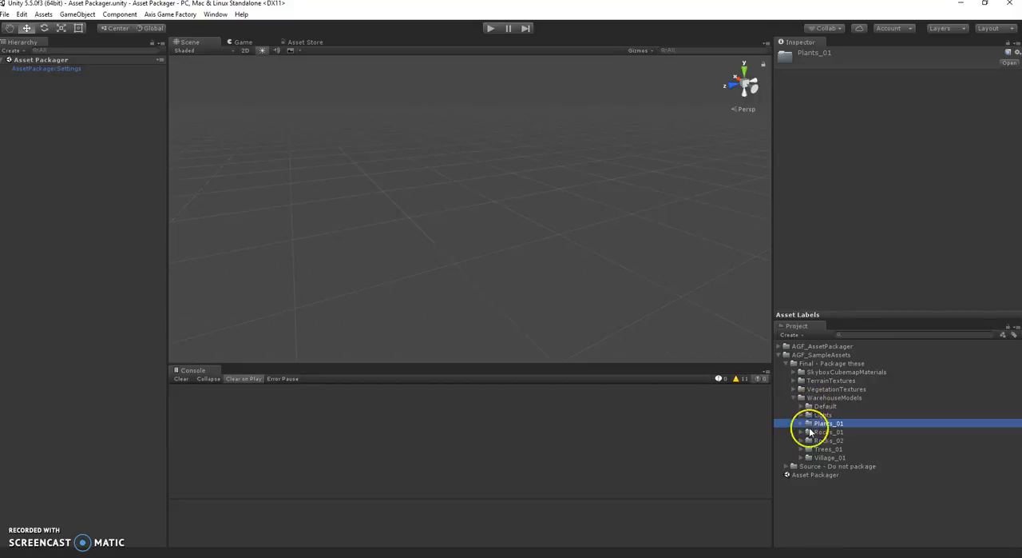
Expand the Default folder in WarehouseModels and select it as the folder to package.
{"action": "left_click", "coordinate": [823, 407]}
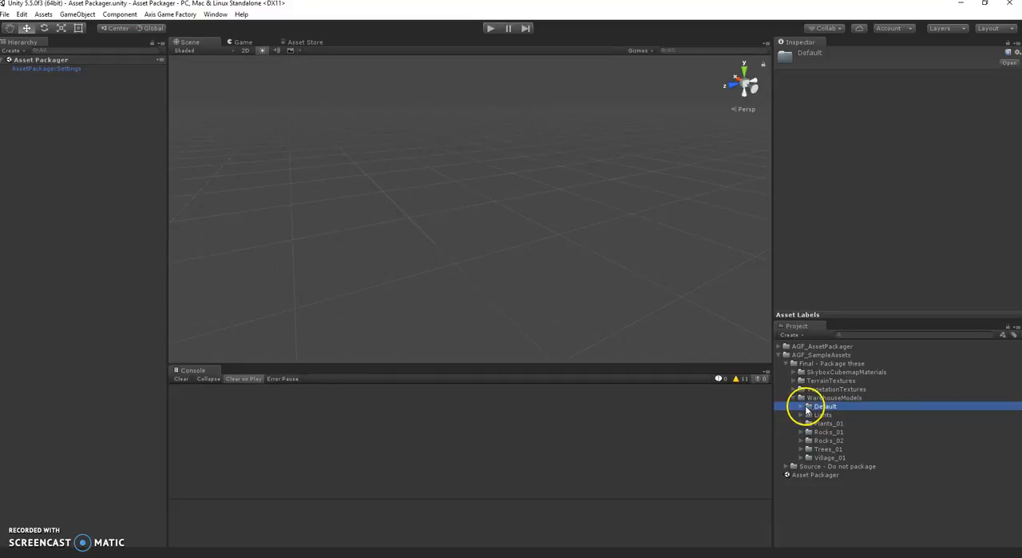
{"action": "left_click", "coordinate": [802, 407]}
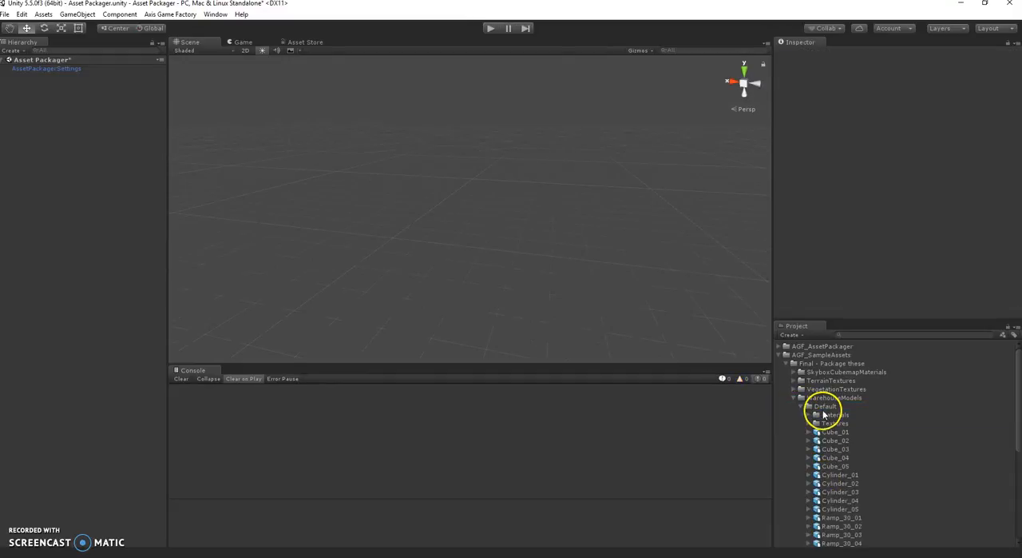
{"action": "left_click", "coordinate": [819, 410]}
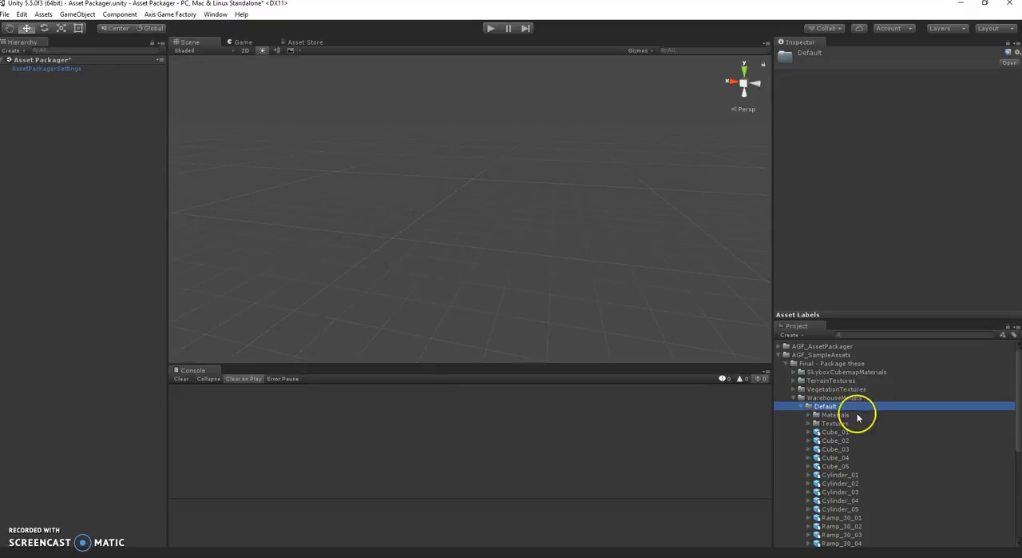
{"action": "right_click", "coordinate": [829, 407]}
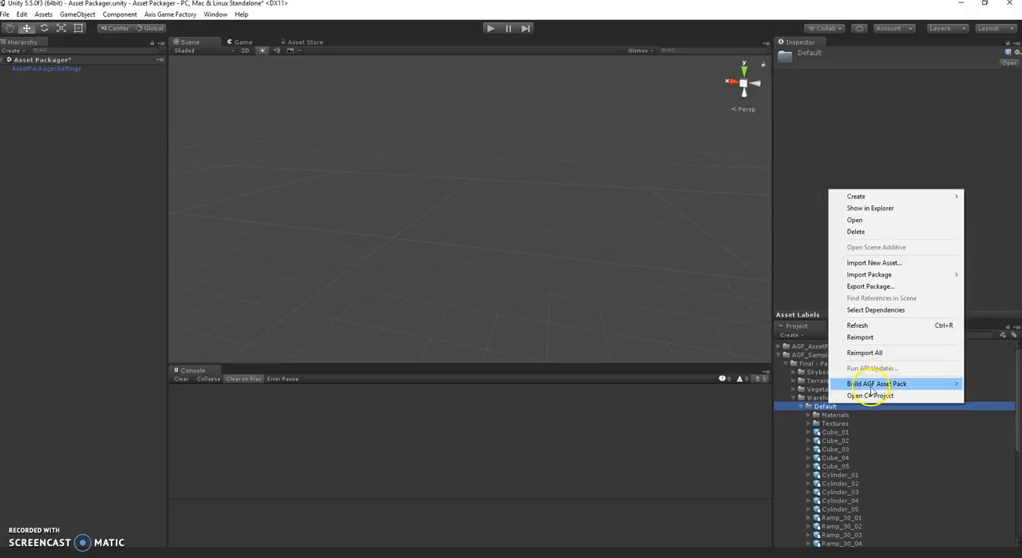
{"action": "mouse_move", "coordinate": [870, 386]}
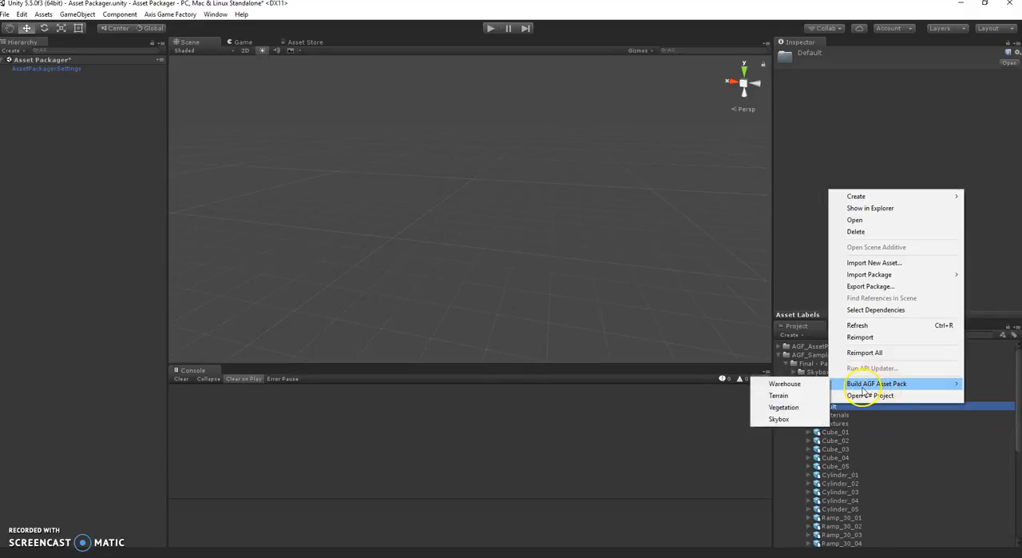
{"action": "left_click", "coordinate": [806, 390]}
Start building a Warehouse asset pack from the Default folder and choose Axis Game Factory's Asset Packs folder as the save location.
{"action": "left_click", "coordinate": [171, 15]}
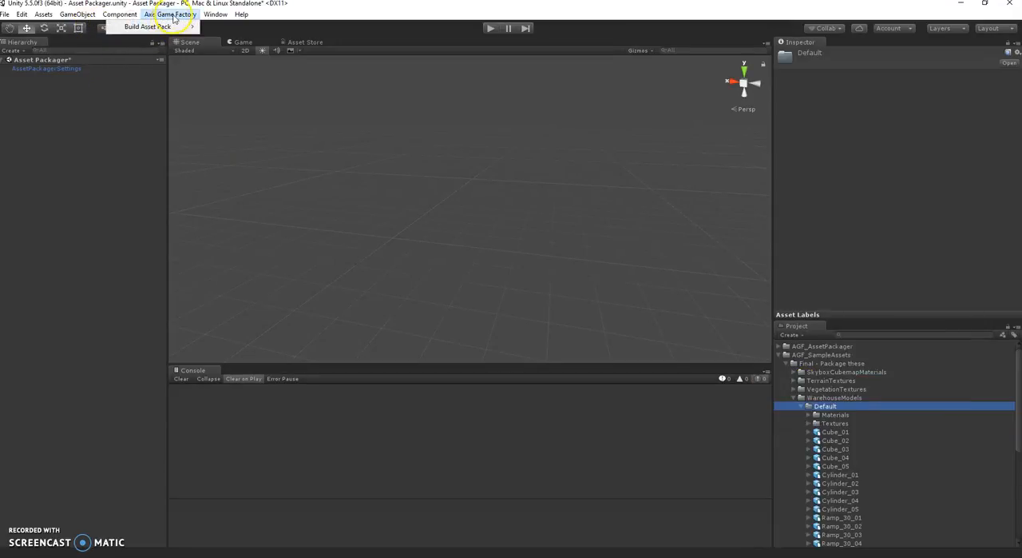
{"action": "mouse_move", "coordinate": [160, 27]}
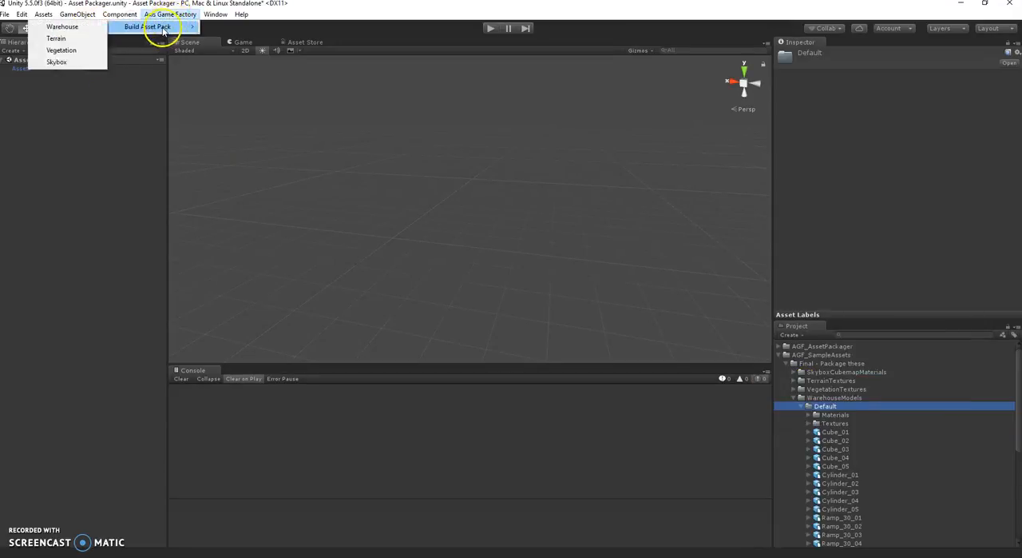
{"action": "left_click", "coordinate": [64, 27]}
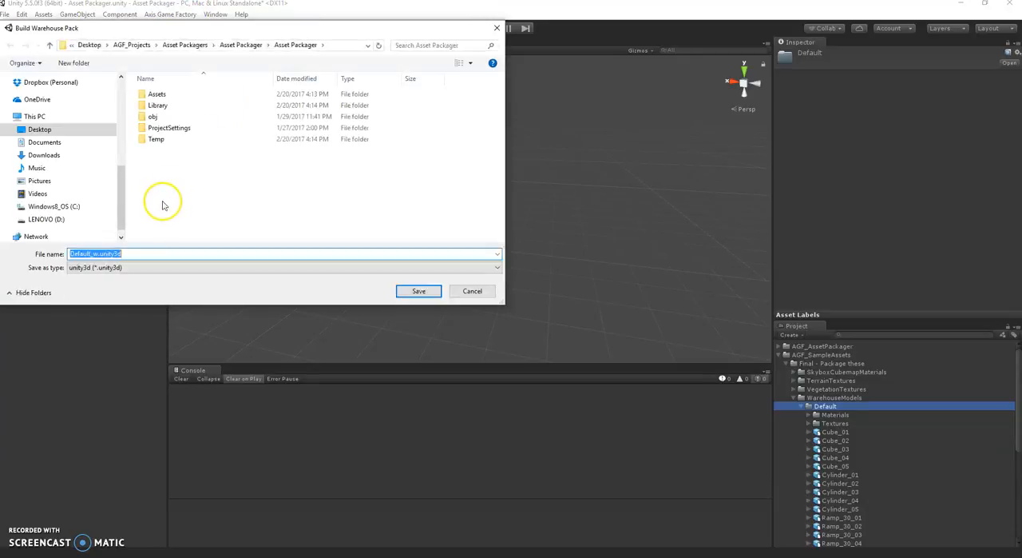
{"action": "scroll", "coordinate": [64, 160], "scroll_direction": "up", "scroll_amount": 5}
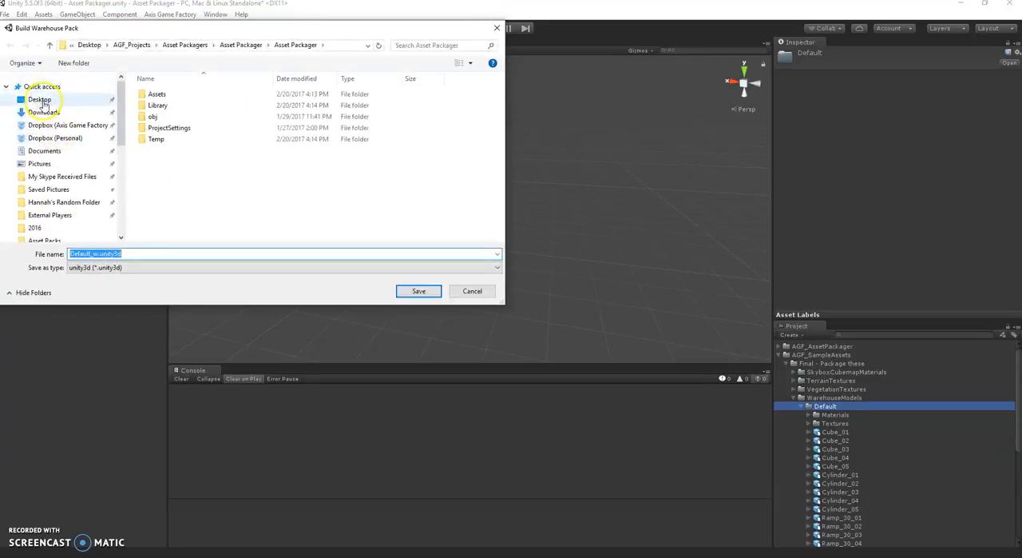
{"action": "left_click", "coordinate": [40, 100]}
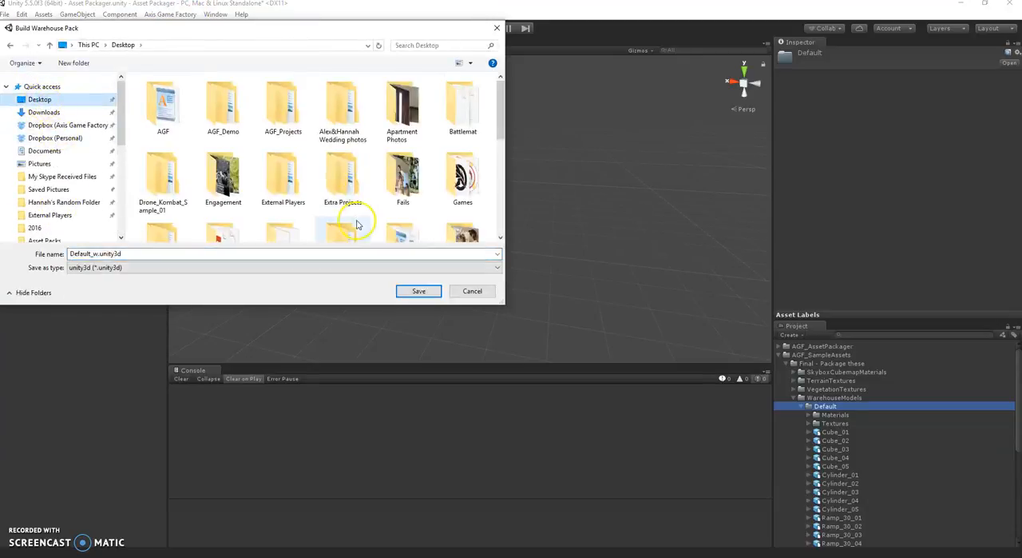
{"action": "scroll", "coordinate": [353, 220], "scroll_direction": "down", "scroll_amount": 2}
{"action": "double_click", "coordinate": [402, 110]}
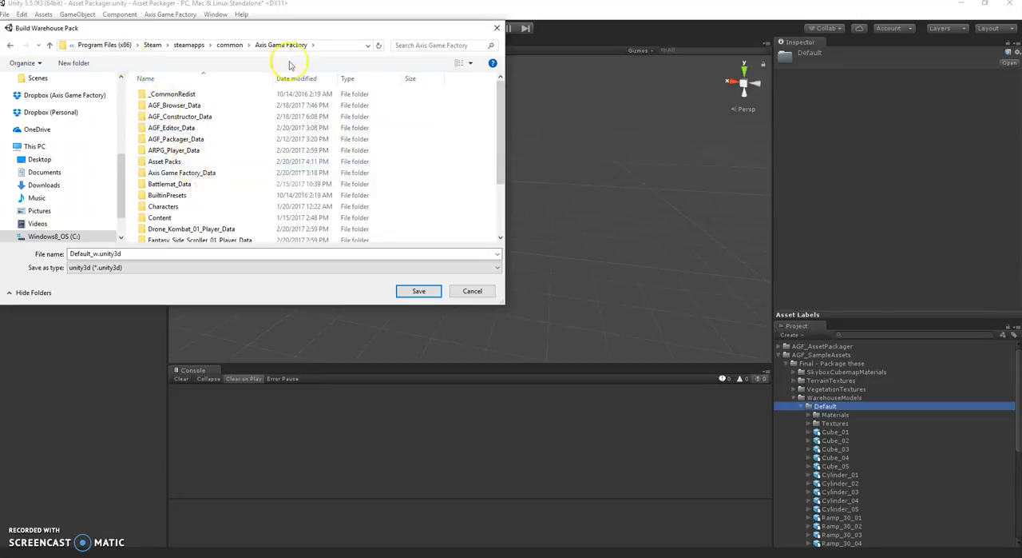
{"action": "left_click", "coordinate": [192, 165]}
{"action": "double_click", "coordinate": [192, 164]}
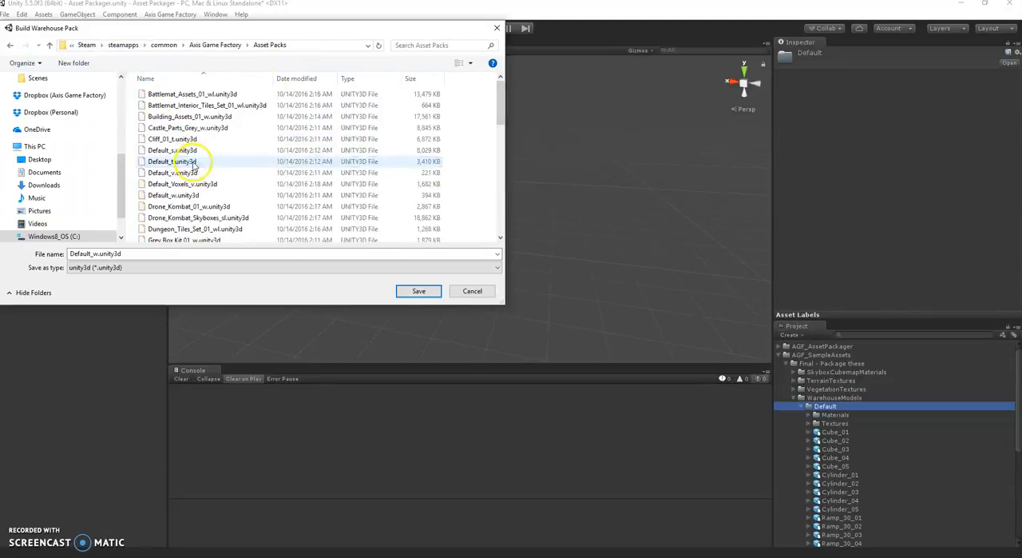
Name the pack file Asset Test_w.unity3d and save it in the Asset Packs folder to build it.
{"action": "scroll", "coordinate": [210, 169], "scroll_direction": "down", "scroll_amount": 5}
{"action": "scroll", "coordinate": [209, 169], "scroll_direction": "up", "scroll_amount": 4}
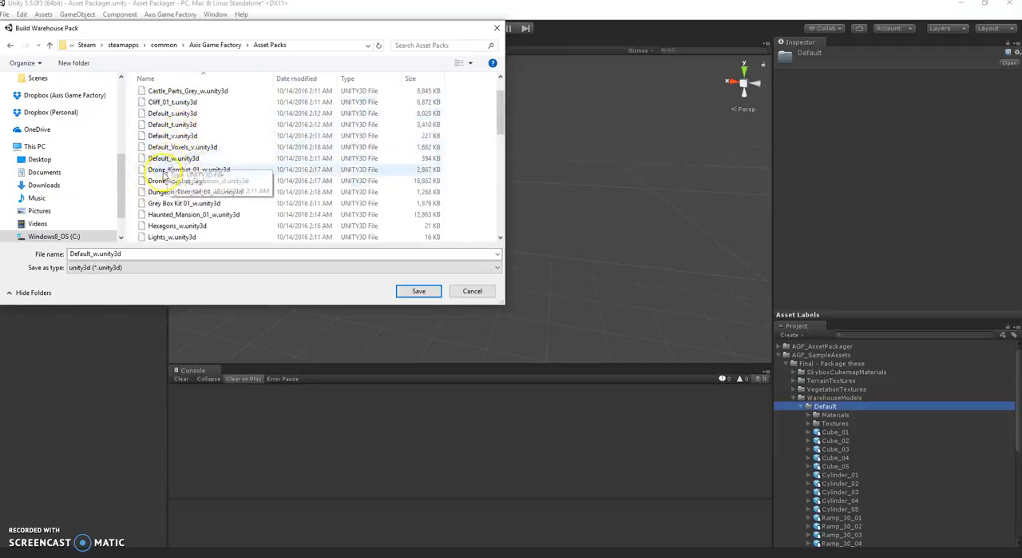
{"action": "left_click", "coordinate": [91, 254]}
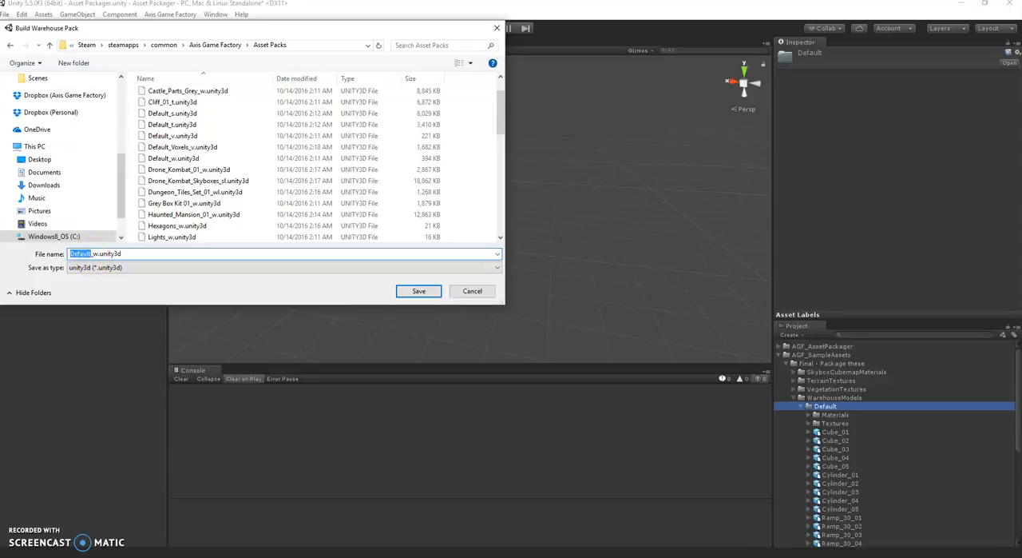
{"action": "type", "text": "Asset Tes"}
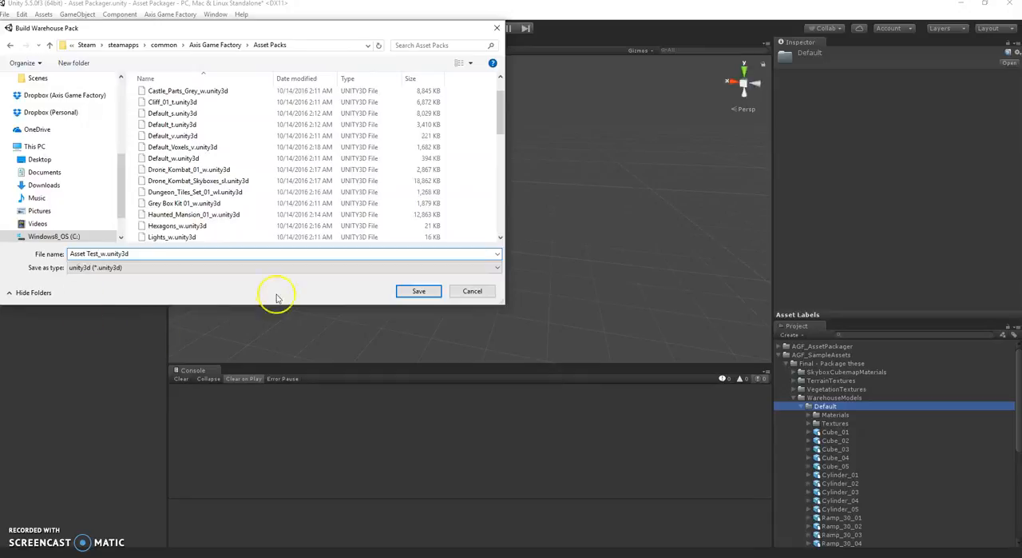
{"action": "left_click", "coordinate": [417, 292]}
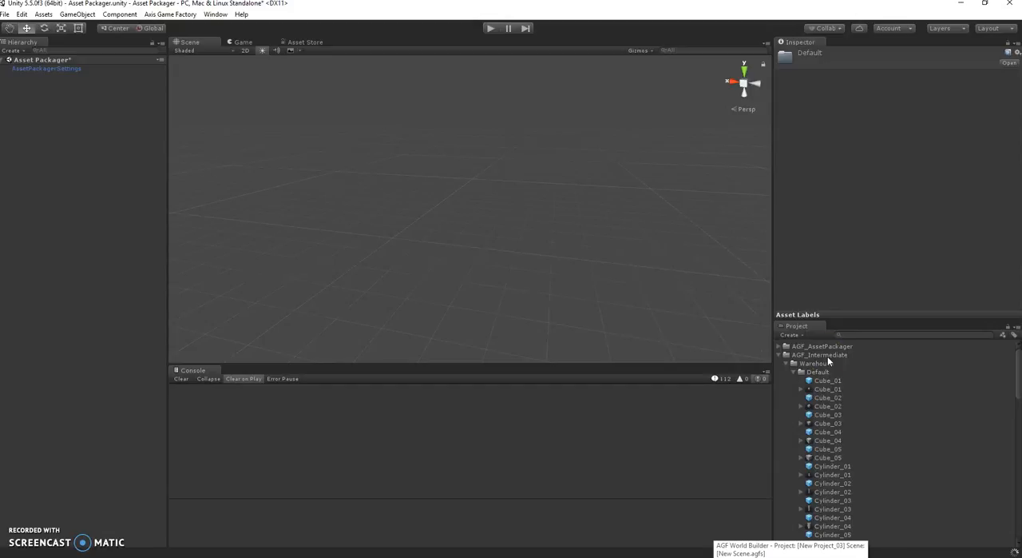
Collapse AGF_SampleAssets and examine the generated Cube_01 and Cube_03 thumbnails in AGF_Intermediate's Warehouse Default folder, enlarging the preview.
{"action": "left_click", "coordinate": [782, 356]}
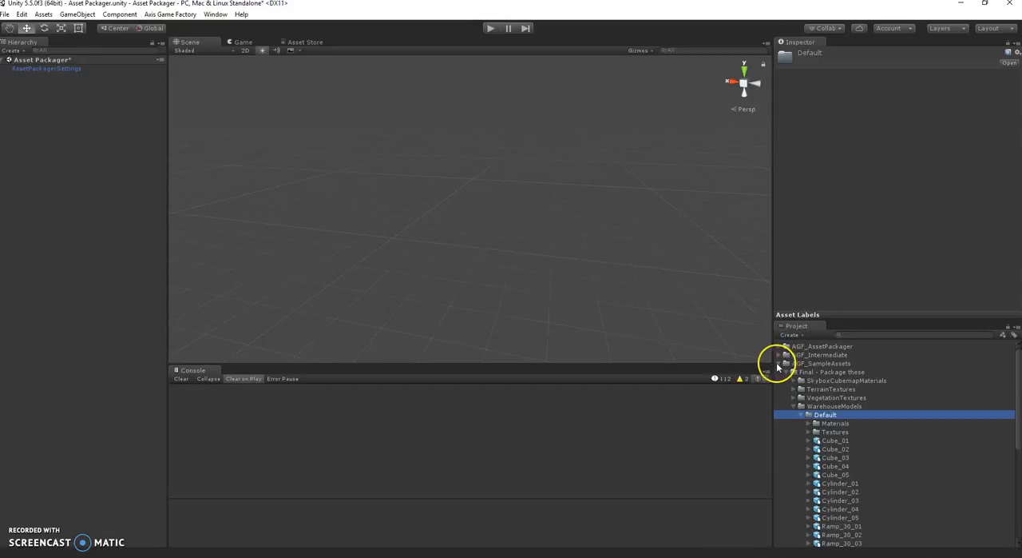
{"action": "left_click", "coordinate": [779, 365]}
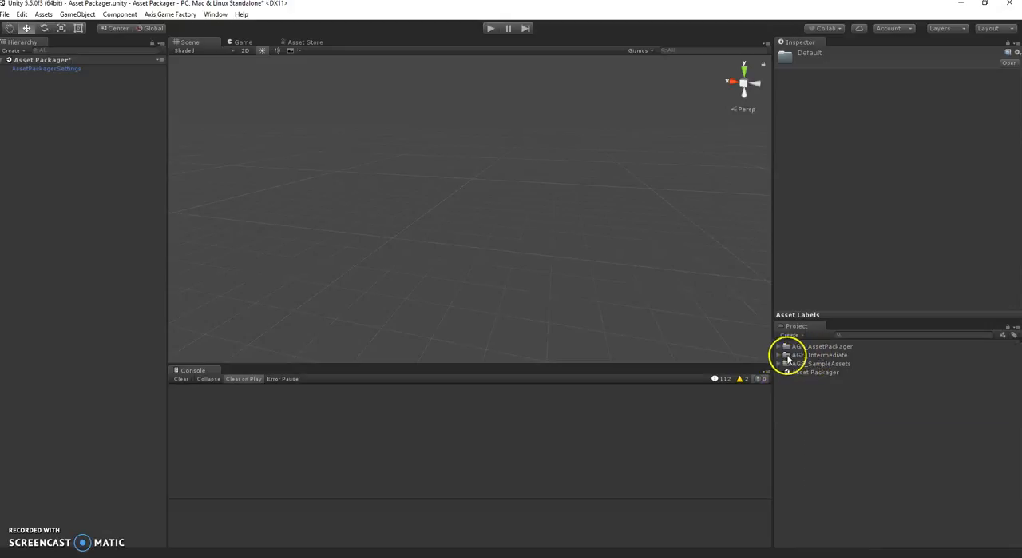
{"action": "left_click", "coordinate": [781, 355]}
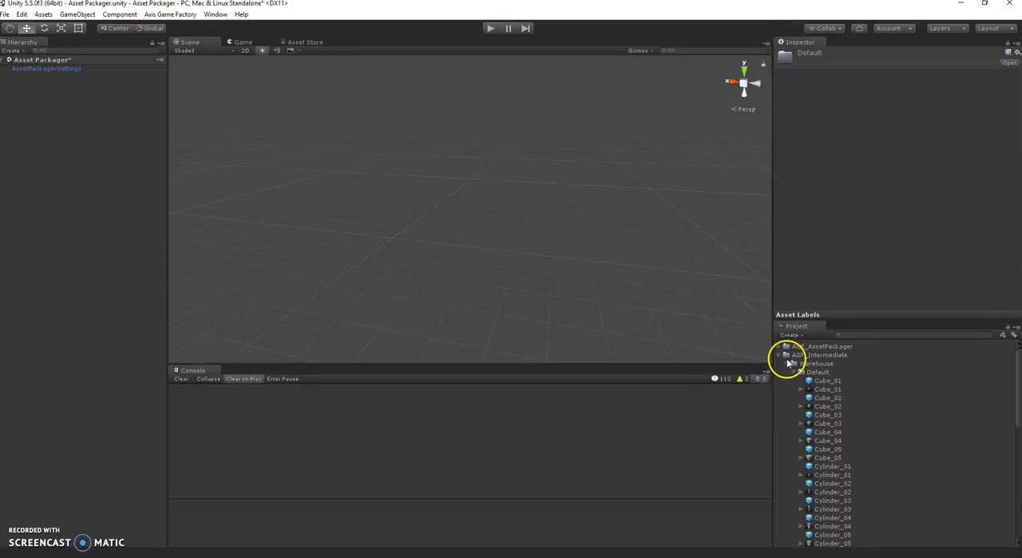
{"action": "left_click", "coordinate": [827, 389]}
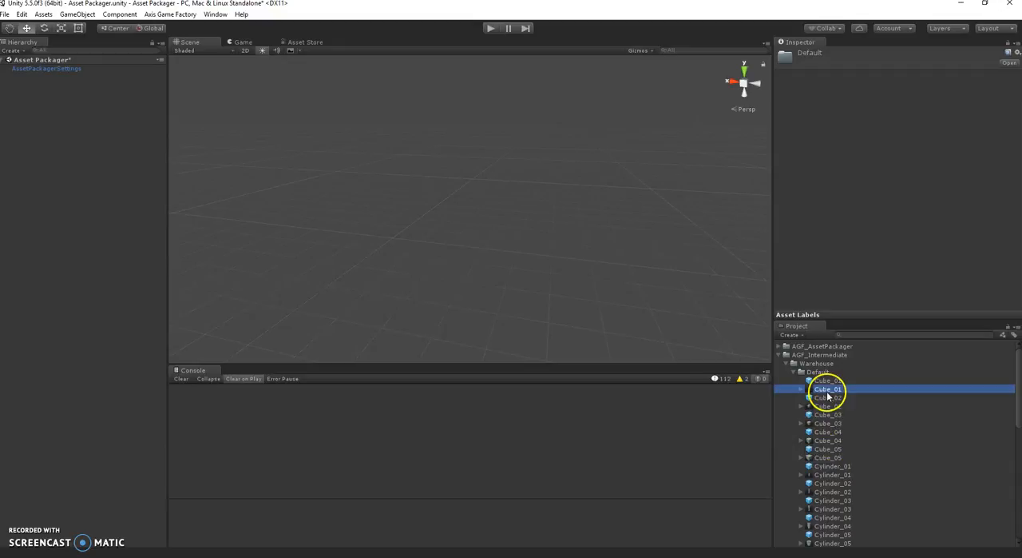
{"action": "left_click", "coordinate": [847, 314]}
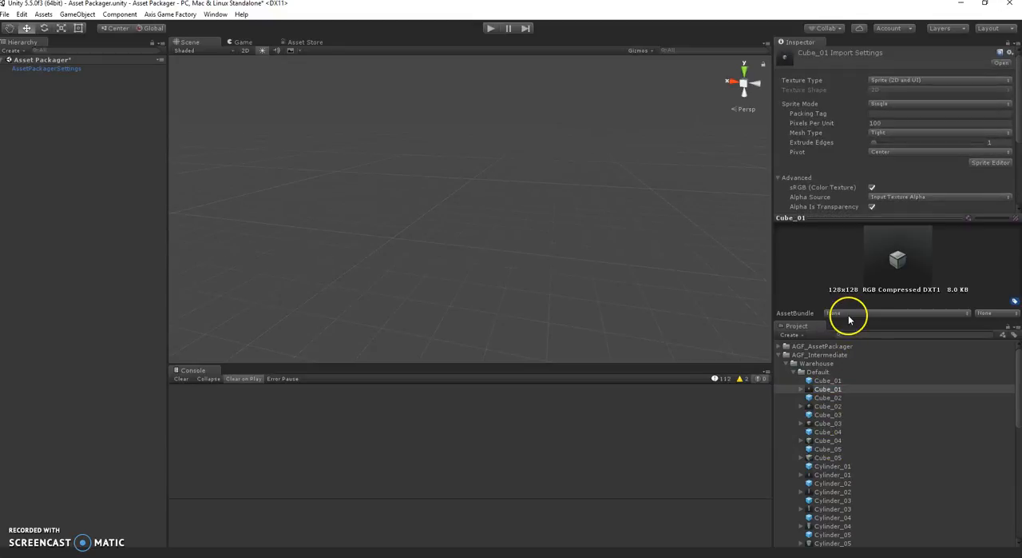
{"action": "left_click_drag", "start_coordinate": [884, 217], "coordinate": [892, 183]}
{"action": "left_click", "coordinate": [822, 415]}
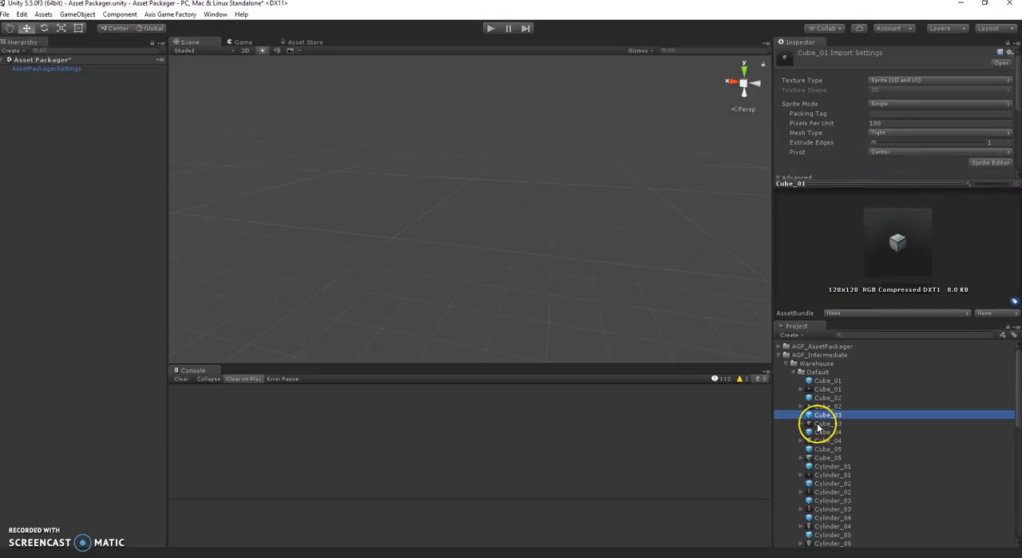
{"action": "left_click", "coordinate": [818, 424]}
Place the generated Cube_01 prefab in the scene as a check, and undo the placement.
{"action": "left_click", "coordinate": [825, 381]}
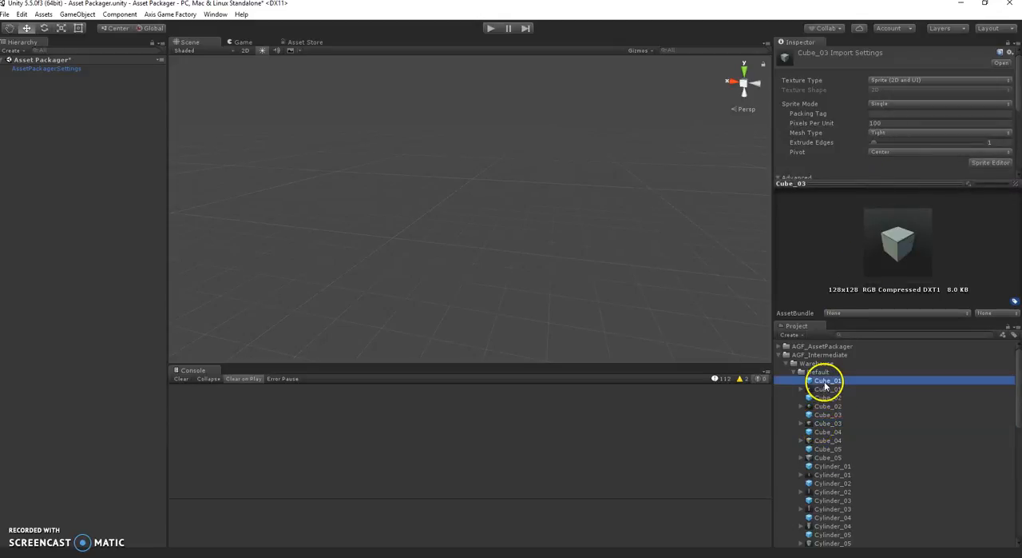
{"action": "left_click_drag", "start_coordinate": [831, 391], "coordinate": [403, 218]}
{"action": "key", "text": "ctrl+z"}
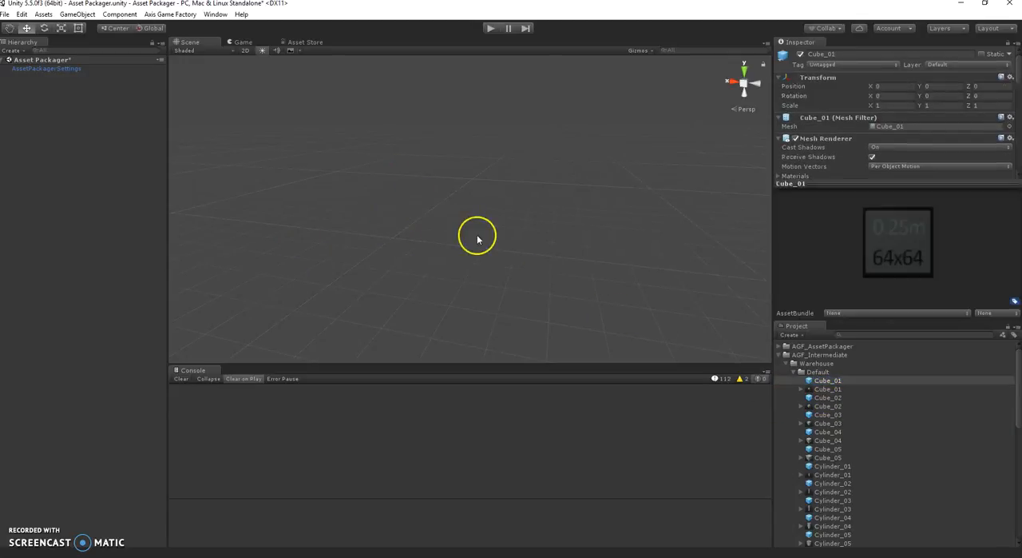
Switch to AGF World Builder and load the asset test warehouse pack through the Asset Manager, moving its window clear of the scene.
{"action": "left_click", "coordinate": [779, 355]}
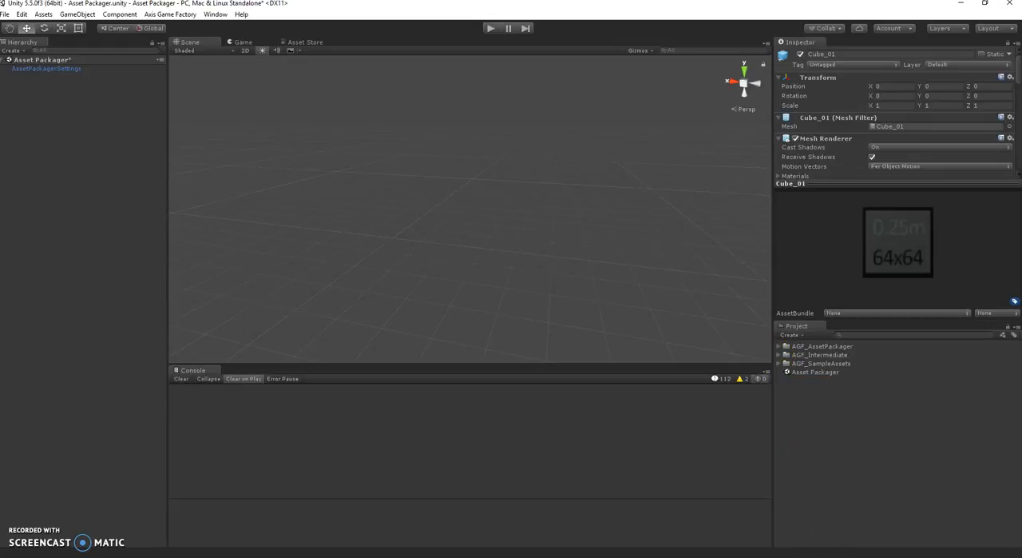
{"action": "left_click", "coordinate": [826, 556]}
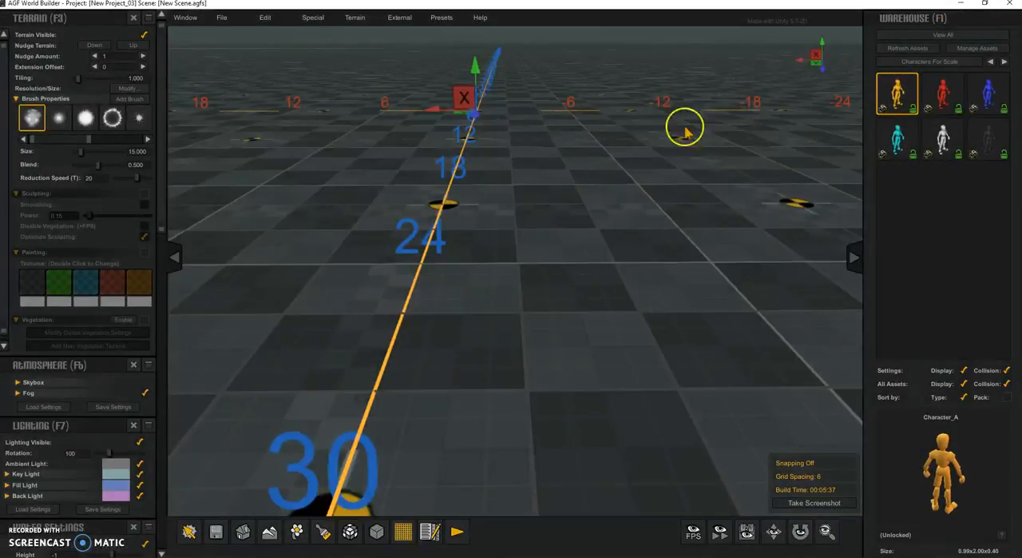
{"action": "left_click", "coordinate": [978, 49]}
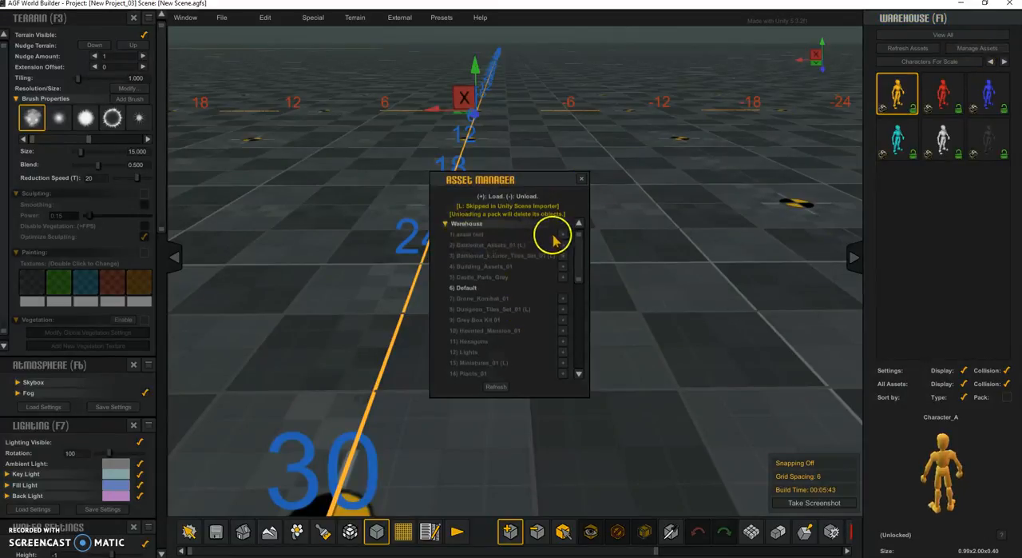
{"action": "left_click", "coordinate": [563, 234]}
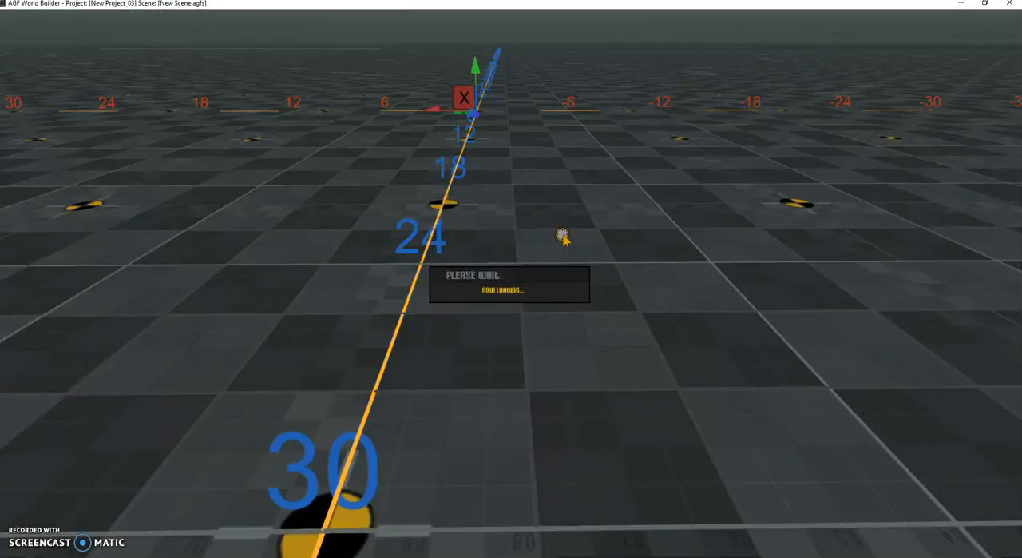
{"action": "left_click_drag", "start_coordinate": [540, 186], "coordinate": [128, 137]}
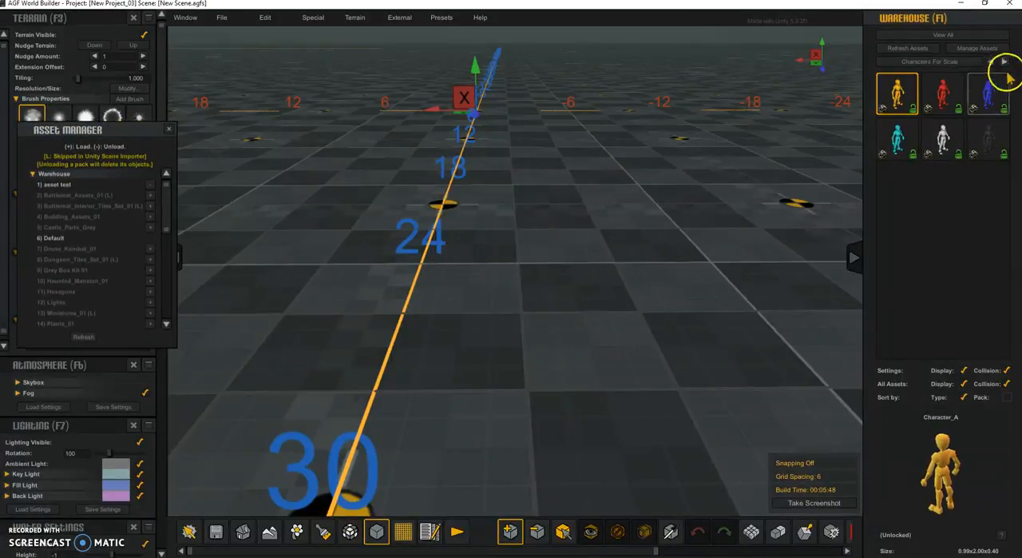
Show the Default warehouse category and place both versions of Cube_01 side by side on the grid, inspecting them up close.
{"action": "left_click", "coordinate": [1004, 62]}
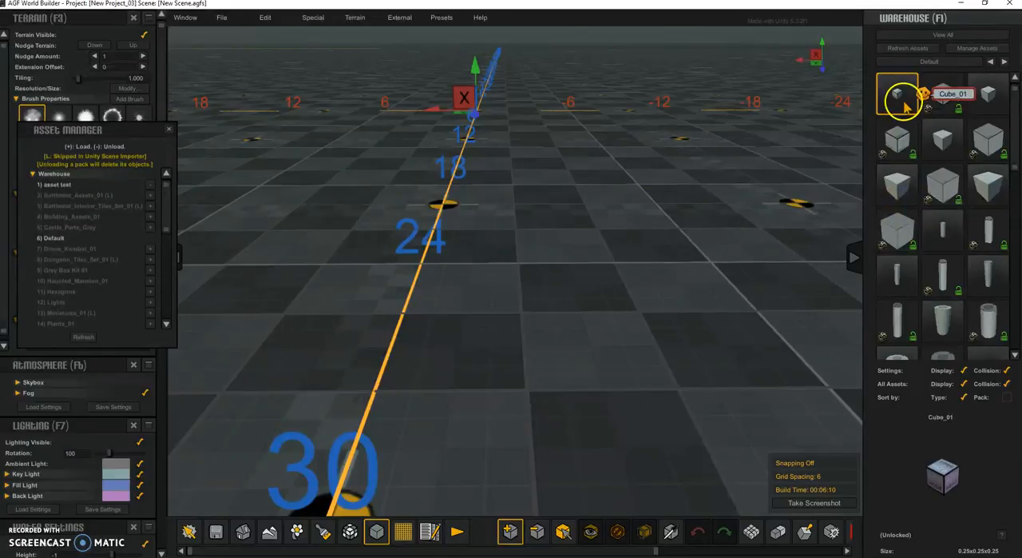
{"action": "left_click", "coordinate": [465, 319]}
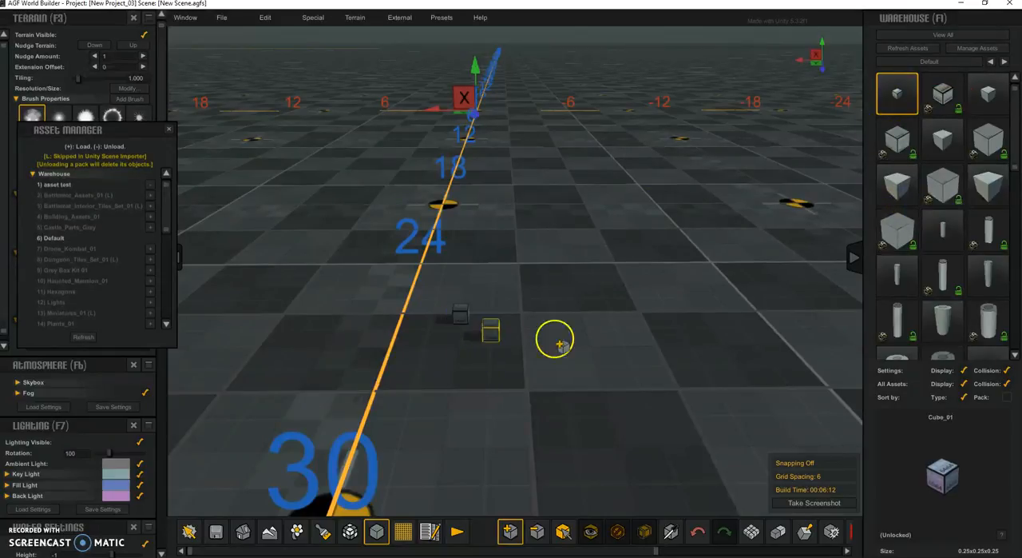
{"action": "left_click", "coordinate": [945, 92]}
{"action": "left_click", "coordinate": [493, 321]}
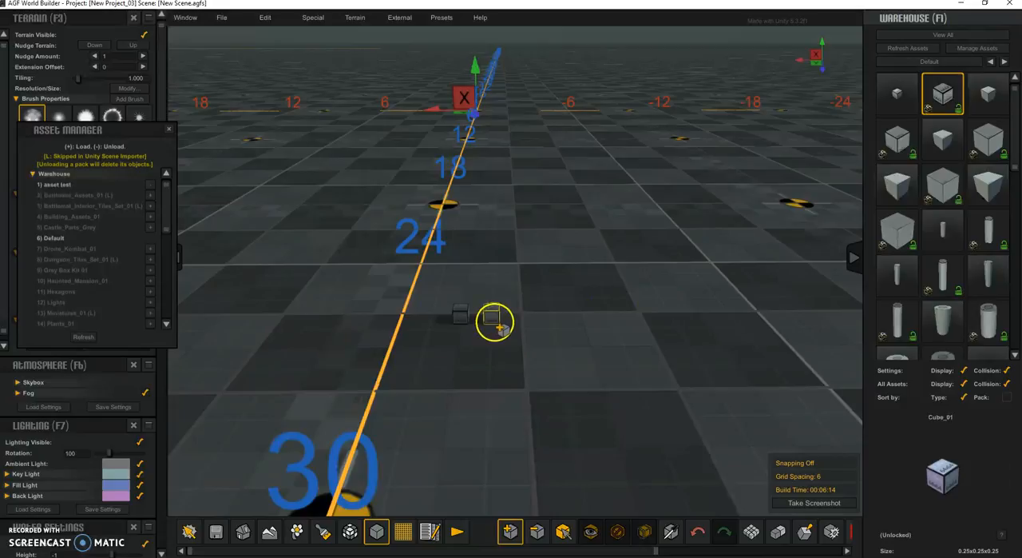
{"action": "scroll", "coordinate": [516, 366], "scroll_direction": "up", "scroll_amount": 10}
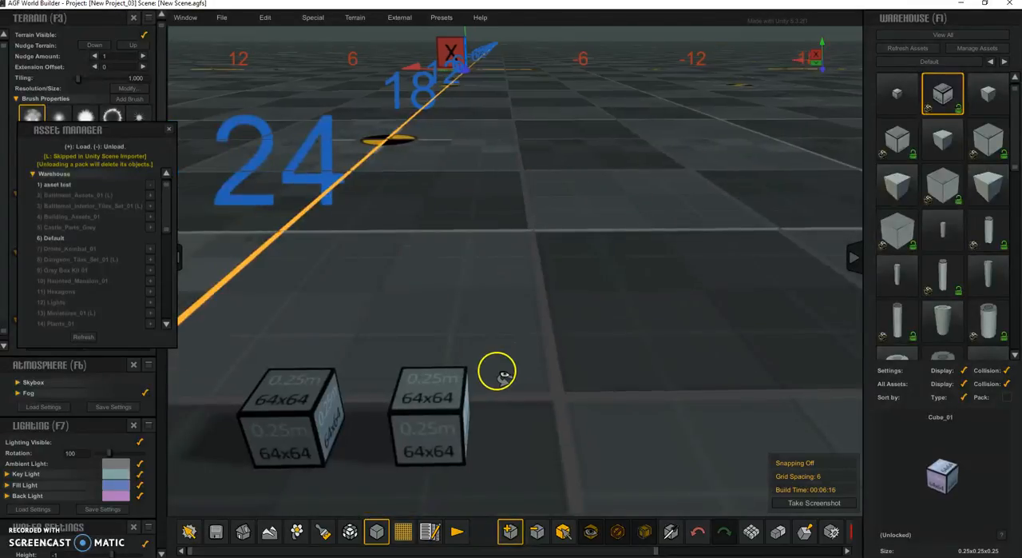
{"action": "scroll", "coordinate": [532, 355], "scroll_direction": "down", "scroll_amount": 10}
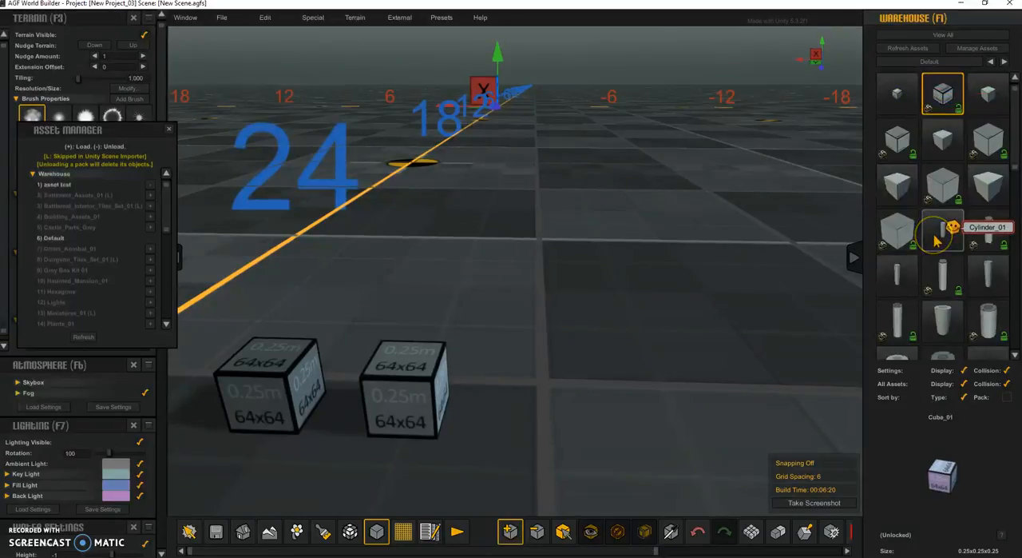
Place both versions of the 2x2x2 Cube_04 side by side behind the two small cubes.
{"action": "key", "text": "s"}
{"action": "left_click", "coordinate": [949, 188]}
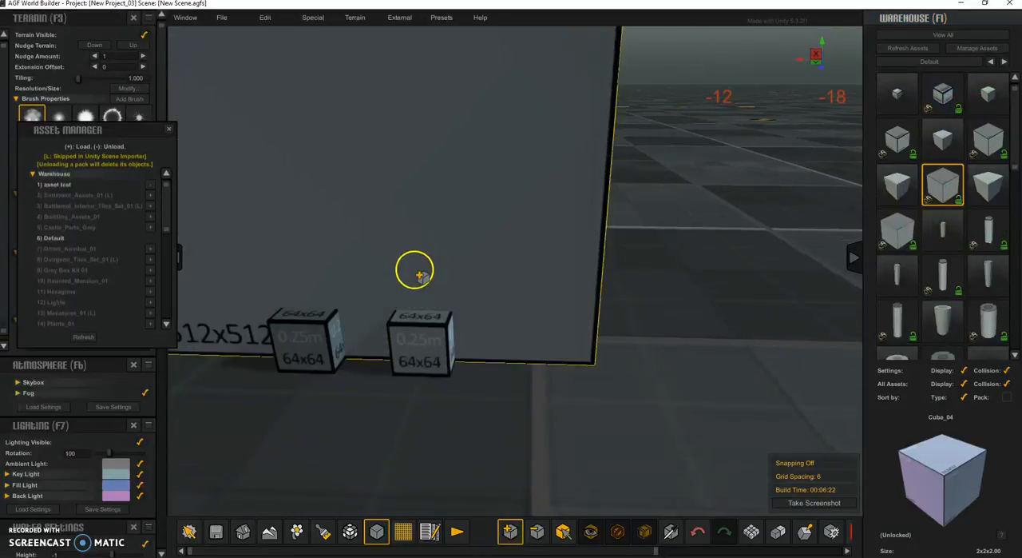
{"action": "left_click", "coordinate": [468, 175]}
{"action": "left_click", "coordinate": [991, 190]}
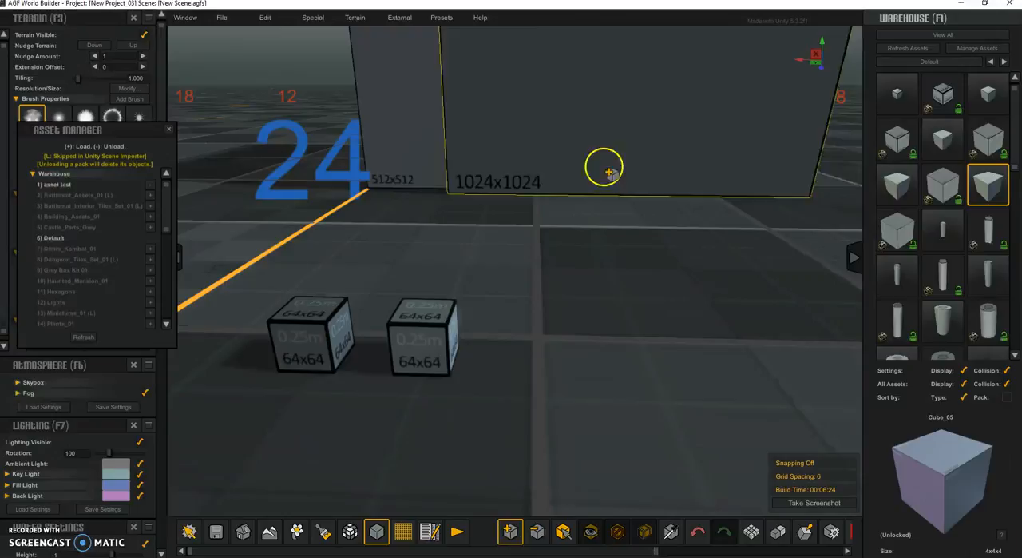
{"action": "left_click", "coordinate": [897, 184]}
{"action": "left_click", "coordinate": [630, 177]}
{"action": "right_click_drag", "start_coordinate": [632, 180], "coordinate": [566, 228]}
{"action": "key", "text": "s"}
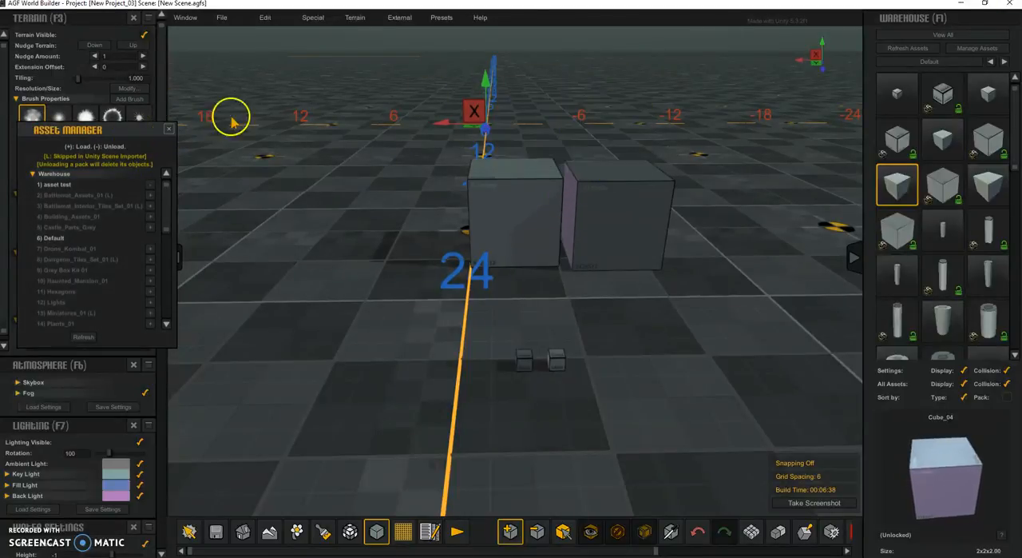
Return to Unity, expand AGF_SampleAssets, collapse WarehouseModels and expand the VegetationTextures folder.
{"action": "left_click", "coordinate": [967, 8]}
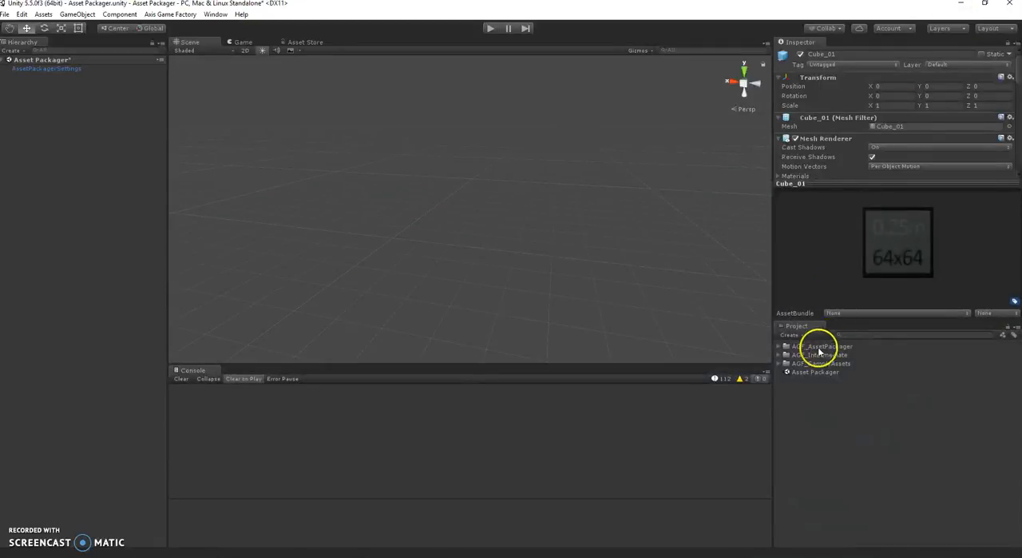
{"action": "left_click", "coordinate": [781, 363]}
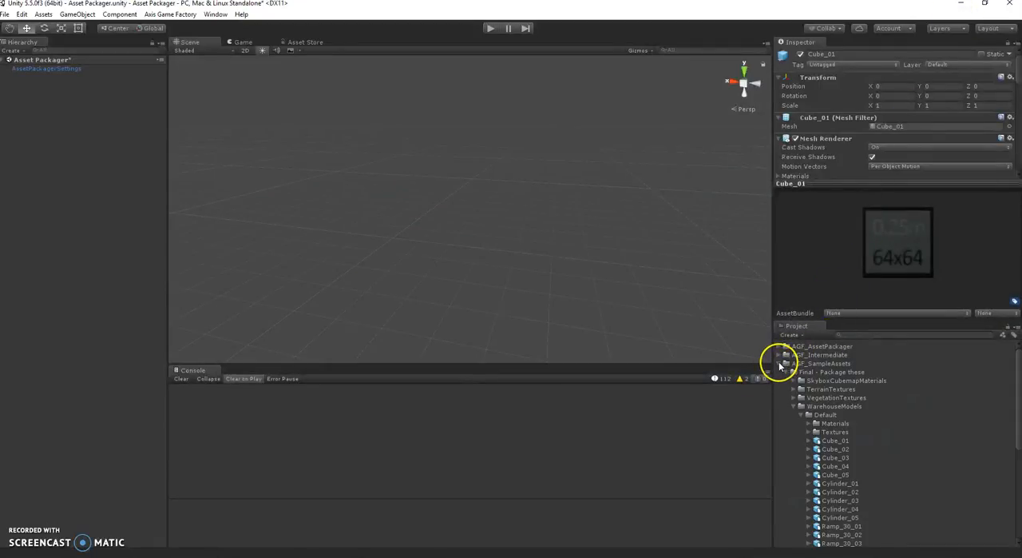
{"action": "left_click", "coordinate": [793, 406]}
{"action": "left_click", "coordinate": [795, 398]}
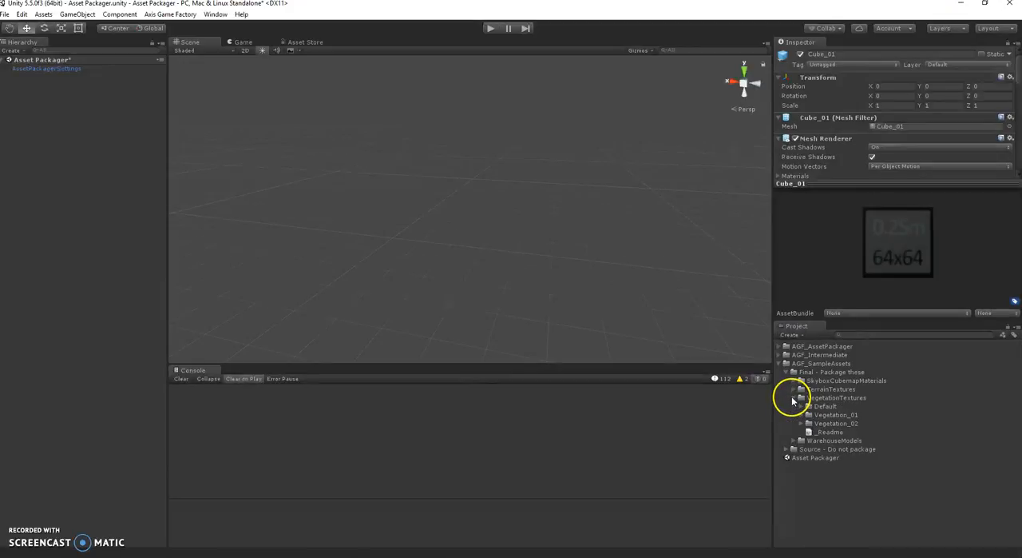
Expand the Vegetation_02 folder under VegetationTextures and start building it as a Vegetation AGF asset pack.
{"action": "left_click", "coordinate": [801, 423]}
{"action": "left_click", "coordinate": [801, 424]}
{"action": "left_click", "coordinate": [827, 424]}
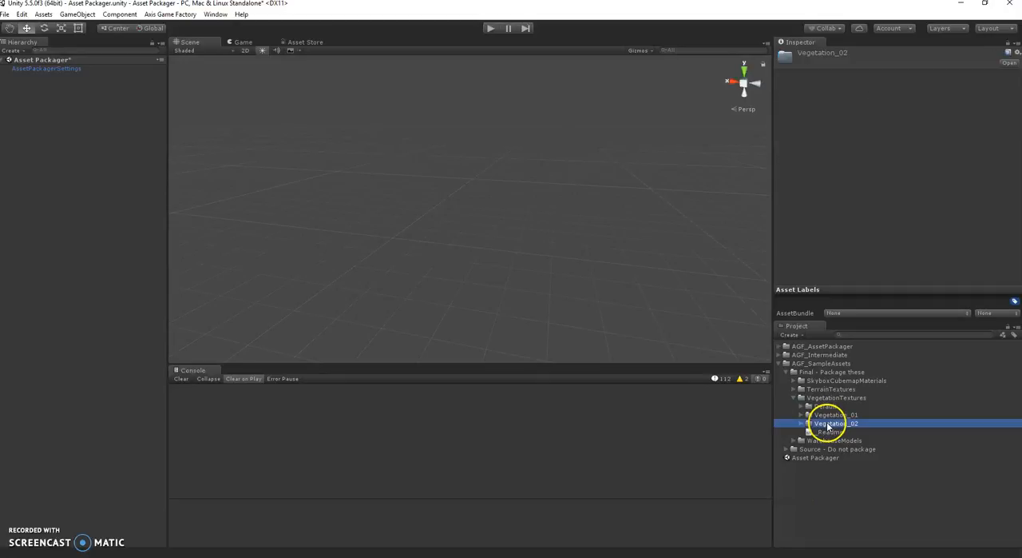
{"action": "right_click", "coordinate": [827, 428]}
{"action": "left_click", "coordinate": [803, 423]}
{"action": "right_click", "coordinate": [816, 423]}
{"action": "mouse_move", "coordinate": [831, 403]}
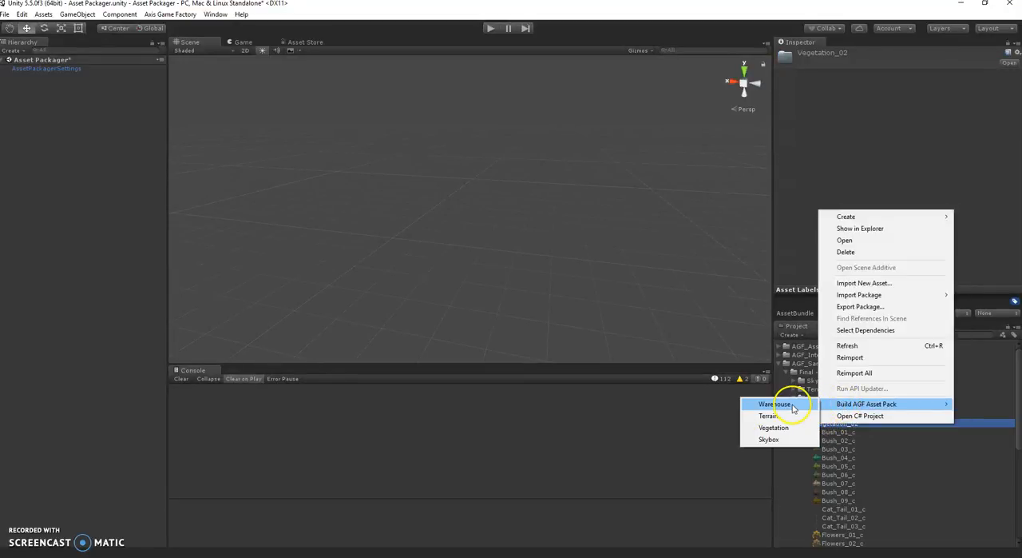
{"action": "left_click", "coordinate": [777, 427]}
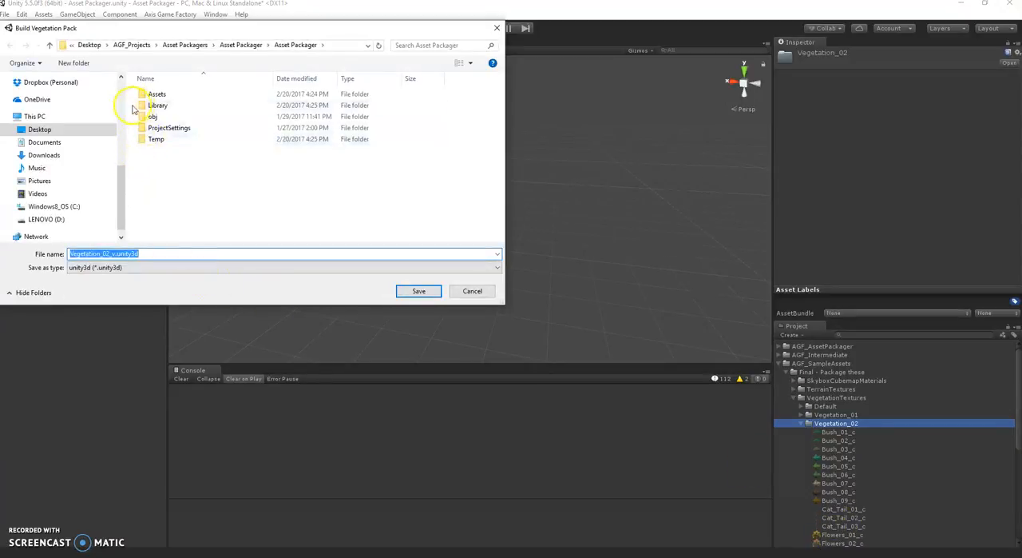
Set the save location to the Asset Packs folder inside the Axis Game Factory install and look through its existing packs.
{"action": "left_click", "coordinate": [50, 130]}
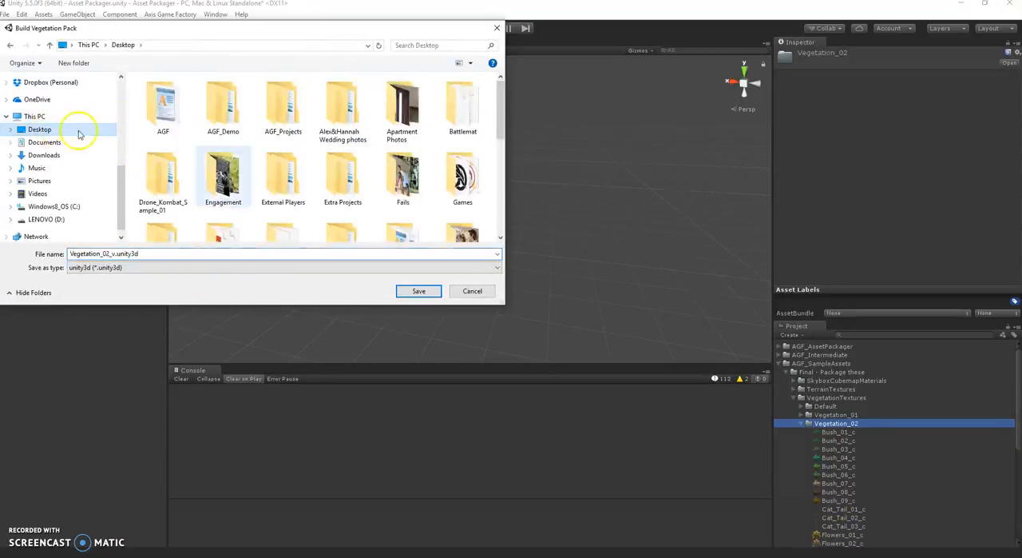
{"action": "scroll", "coordinate": [274, 178], "scroll_direction": "down", "scroll_amount": 5}
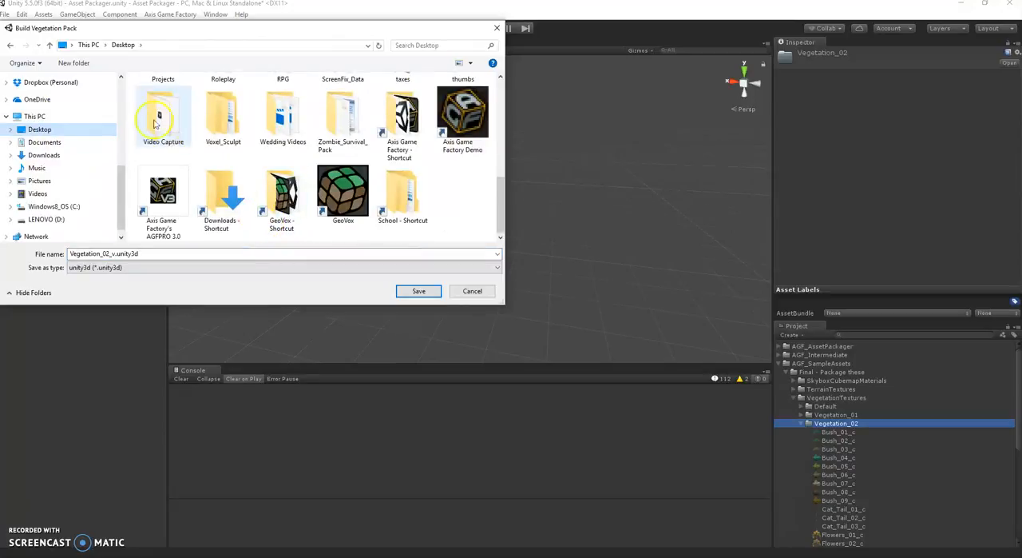
{"action": "double_click", "coordinate": [402, 120]}
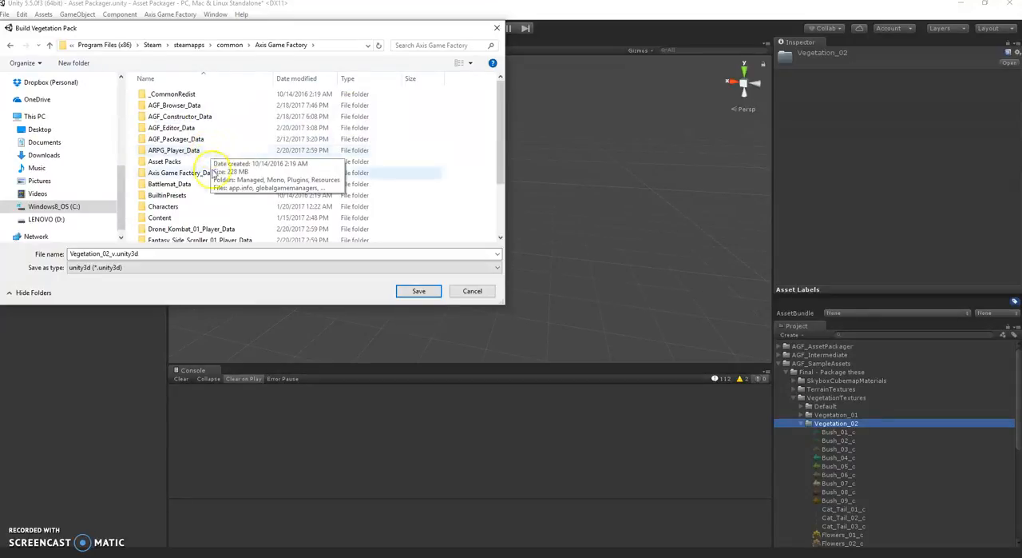
{"action": "scroll", "coordinate": [203, 191], "scroll_direction": "down", "scroll_amount": 1}
{"action": "left_click", "coordinate": [186, 136]}
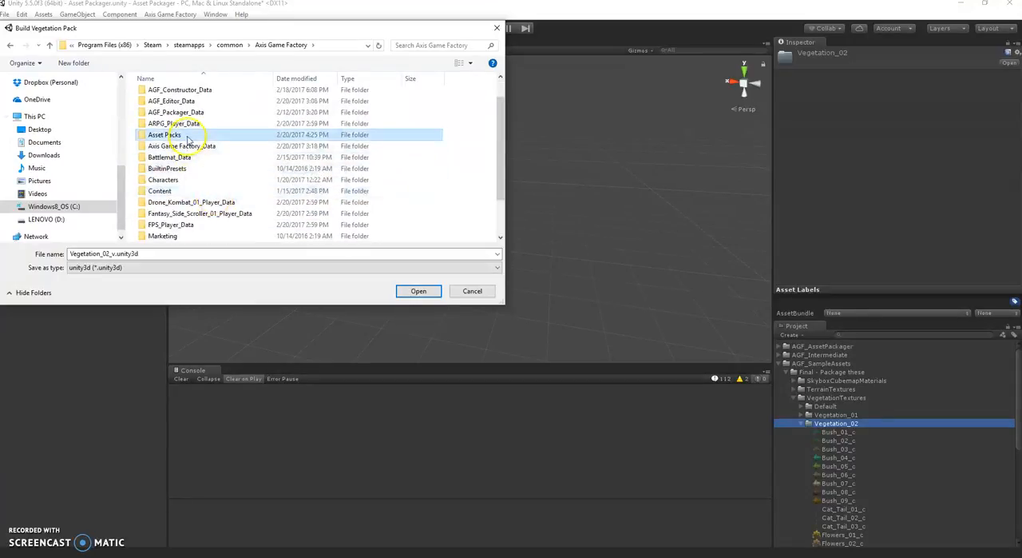
{"action": "double_click", "coordinate": [187, 136]}
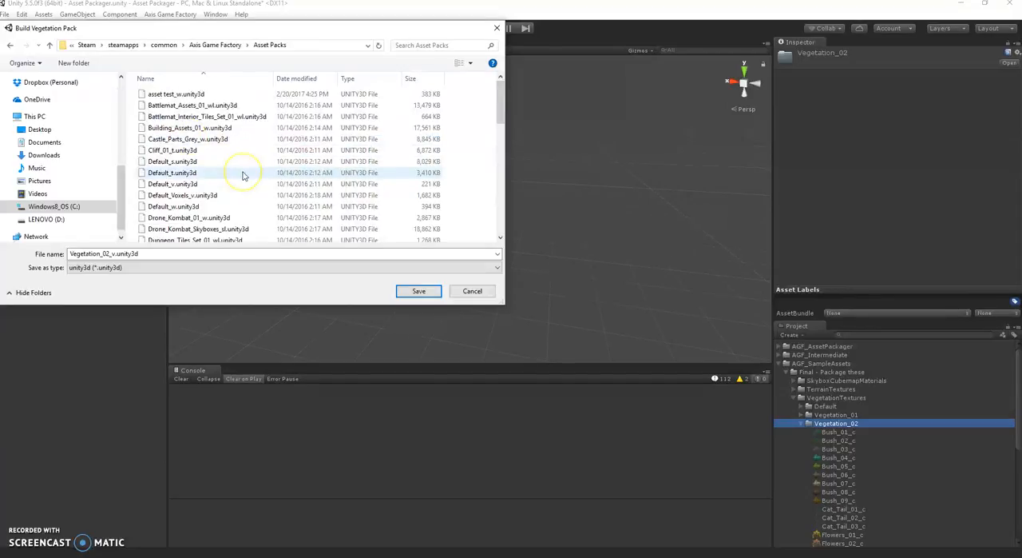
{"action": "scroll", "coordinate": [242, 174], "scroll_direction": "down", "scroll_amount": 10}
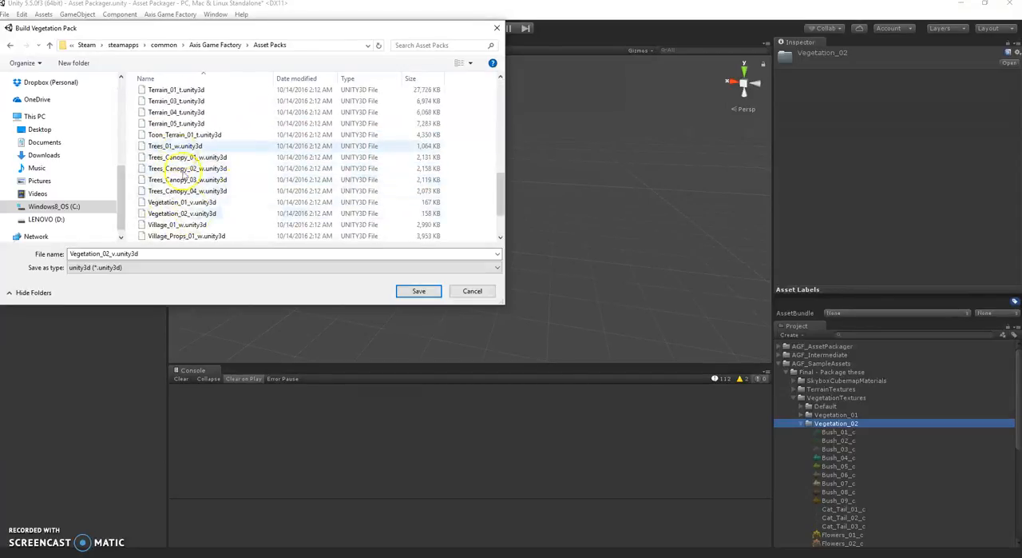
{"action": "scroll", "coordinate": [200, 216], "scroll_direction": "down", "scroll_amount": 1}
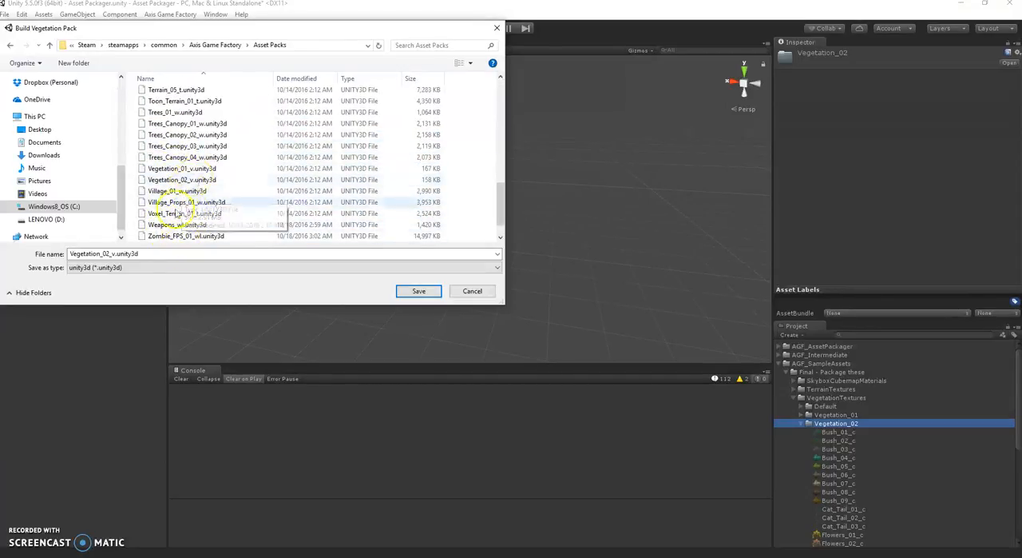
Name the vegetation pack Vegetation_Test_v.unity3d and save it to build the pack.
{"action": "left_click", "coordinate": [108, 254]}
{"action": "left_click_drag", "start_coordinate": [110, 254], "coordinate": [3, 249]}
{"action": "left_click", "coordinate": [71, 253]}
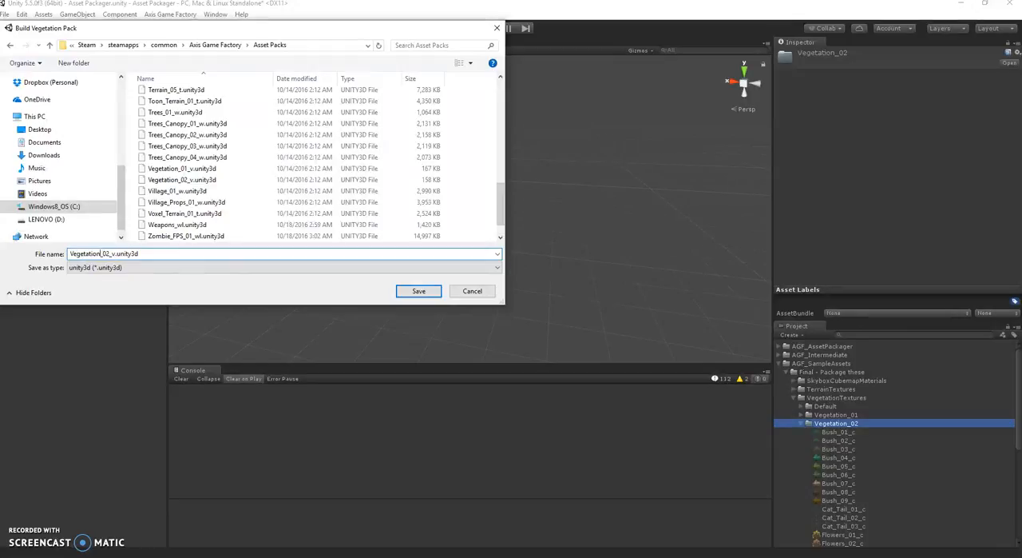
{"action": "type", "text": "Test"}
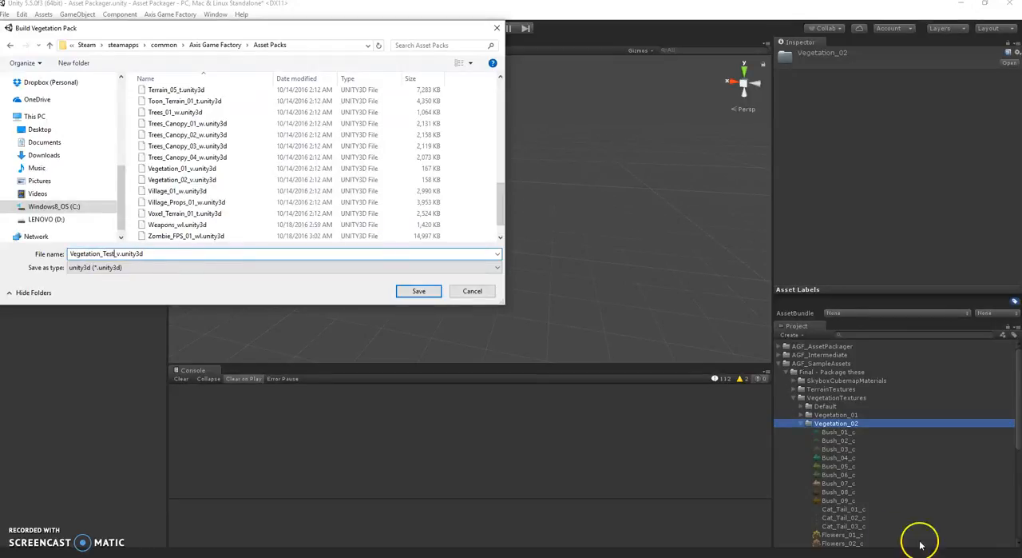
{"action": "left_click", "coordinate": [418, 292]}
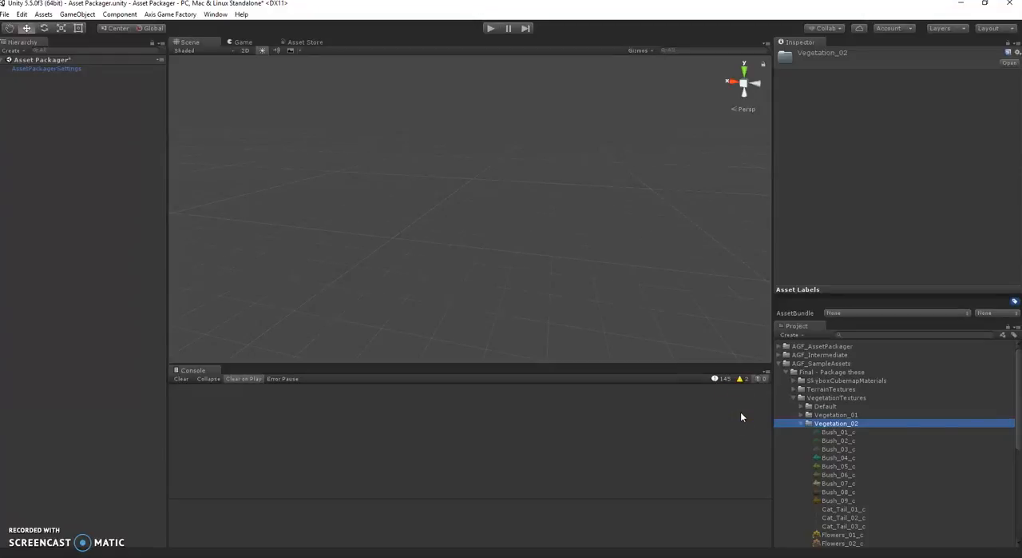
Show the contents of the TerrainTextures folder instead of VegetationTextures and rename its Default subfolder to Default_01.
{"action": "left_click", "coordinate": [794, 398]}
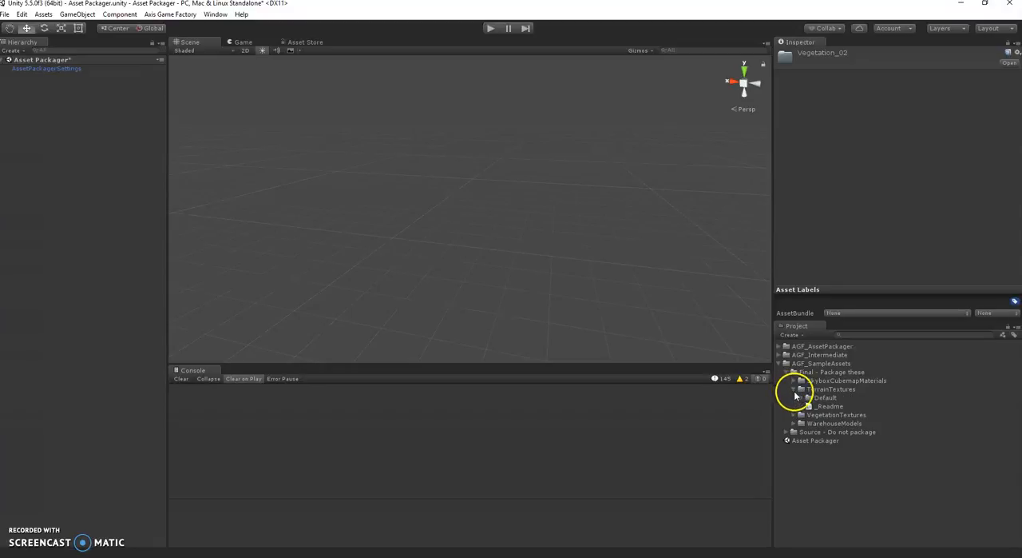
{"action": "left_click", "coordinate": [793, 388]}
{"action": "left_click", "coordinate": [801, 397]}
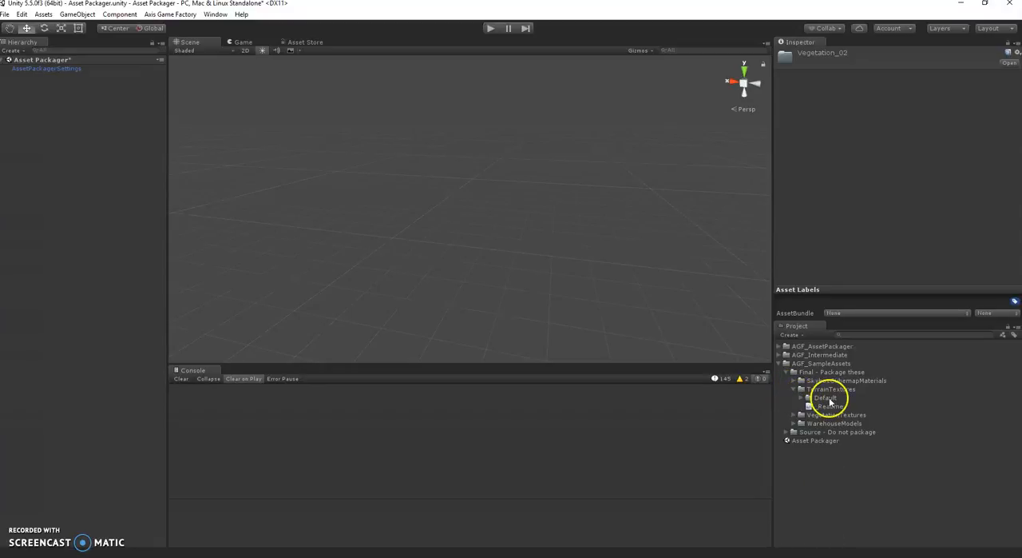
{"action": "left_click", "coordinate": [823, 397]}
{"action": "left_click", "coordinate": [850, 398]}
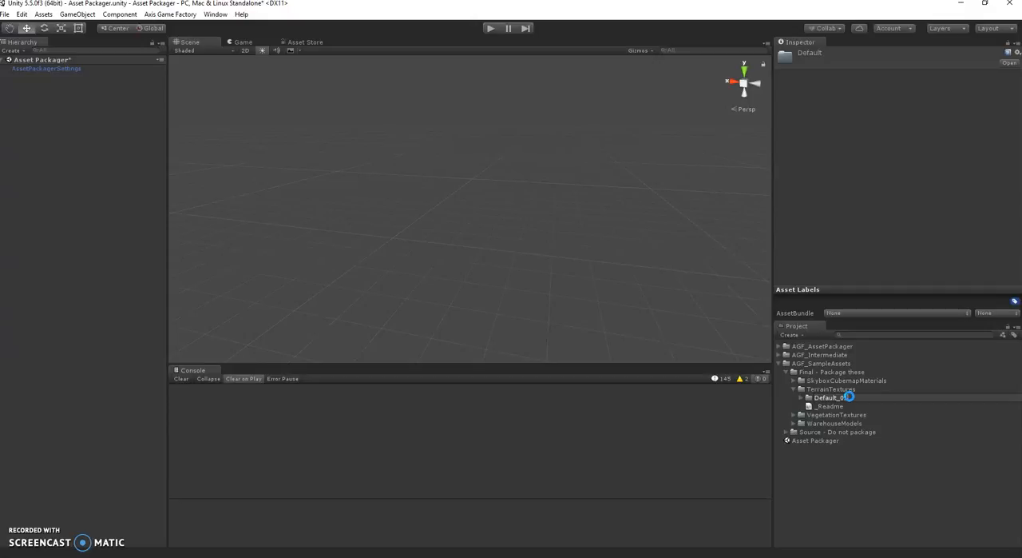
Start building the Default_01 folder as a Terrain AGF asset pack and browse to Axis Game Factory's Asset Packs folder as save location.
{"action": "right_click", "coordinate": [810, 399]}
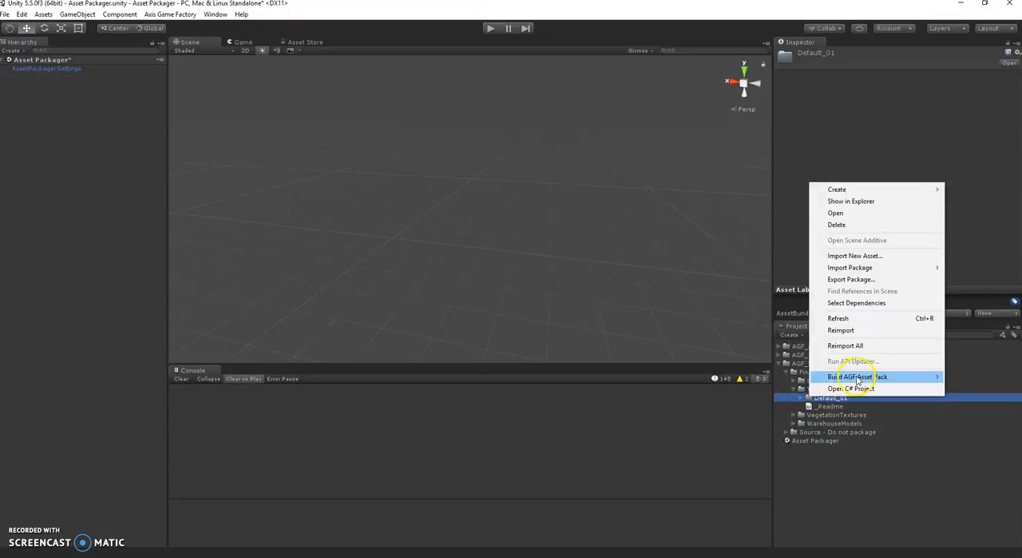
{"action": "mouse_move", "coordinate": [814, 379]}
{"action": "left_click", "coordinate": [774, 389]}
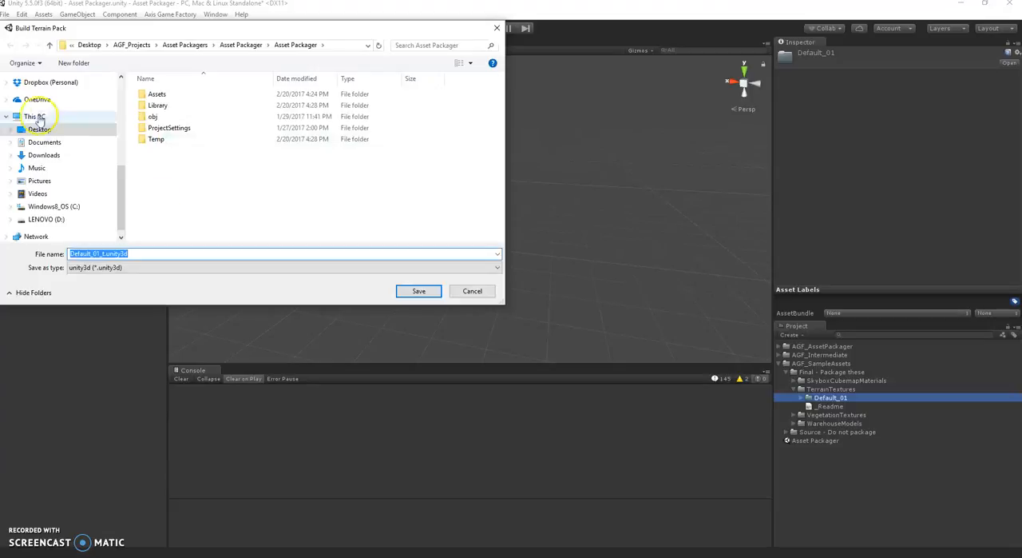
{"action": "left_click", "coordinate": [43, 130]}
{"action": "scroll", "coordinate": [254, 193], "scroll_direction": "down", "scroll_amount": 5}
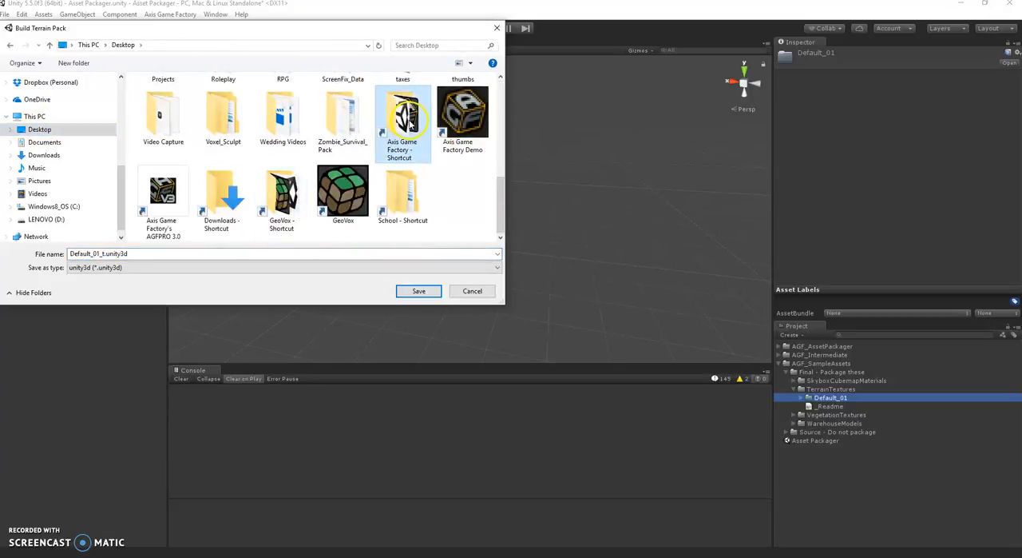
{"action": "double_click", "coordinate": [405, 120]}
{"action": "scroll", "coordinate": [197, 183], "scroll_direction": "down", "scroll_amount": 2}
{"action": "scroll", "coordinate": [191, 184], "scroll_direction": "up", "scroll_amount": 1}
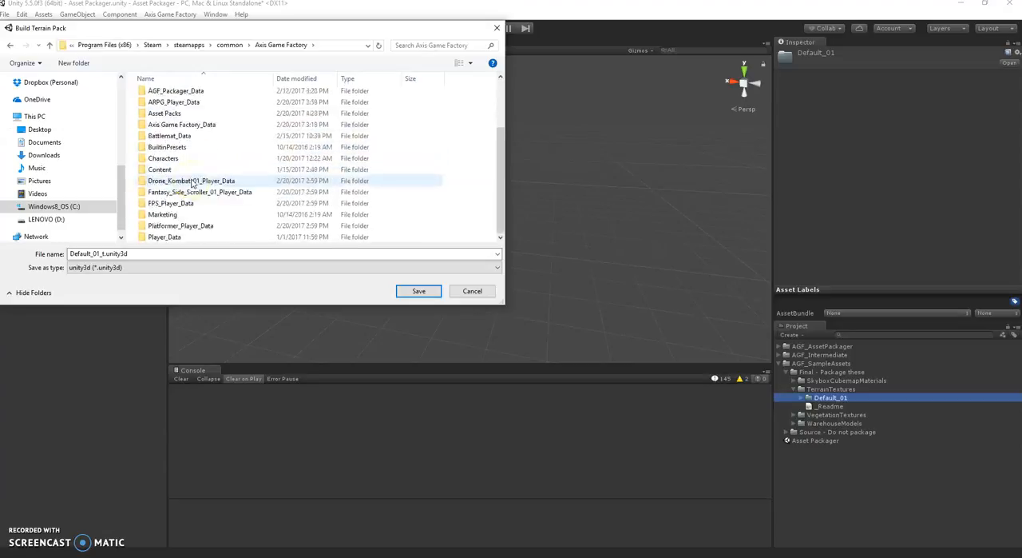
{"action": "scroll", "coordinate": [191, 183], "scroll_direction": "up", "scroll_amount": 2}
{"action": "left_click", "coordinate": [174, 161]}
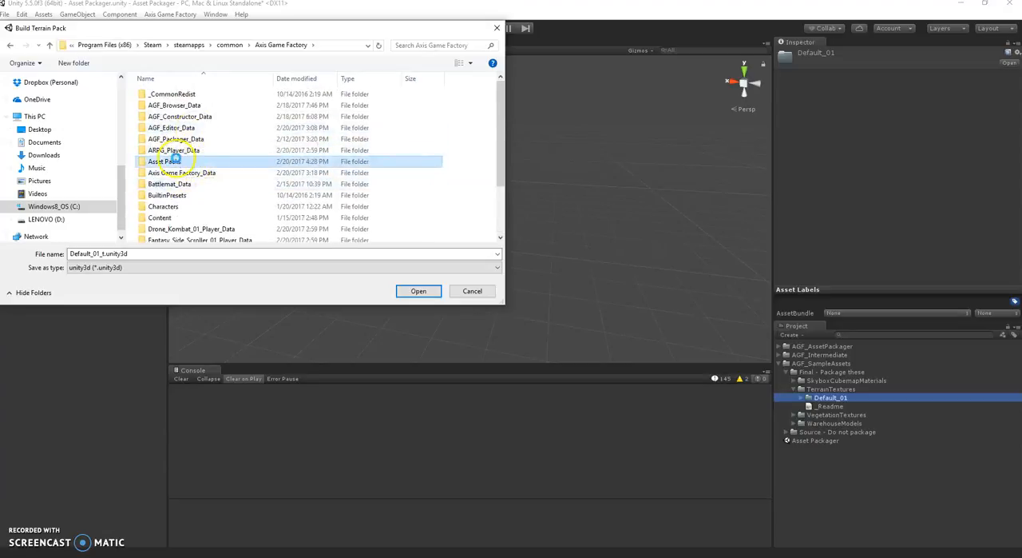
{"action": "double_click", "coordinate": [174, 161]}
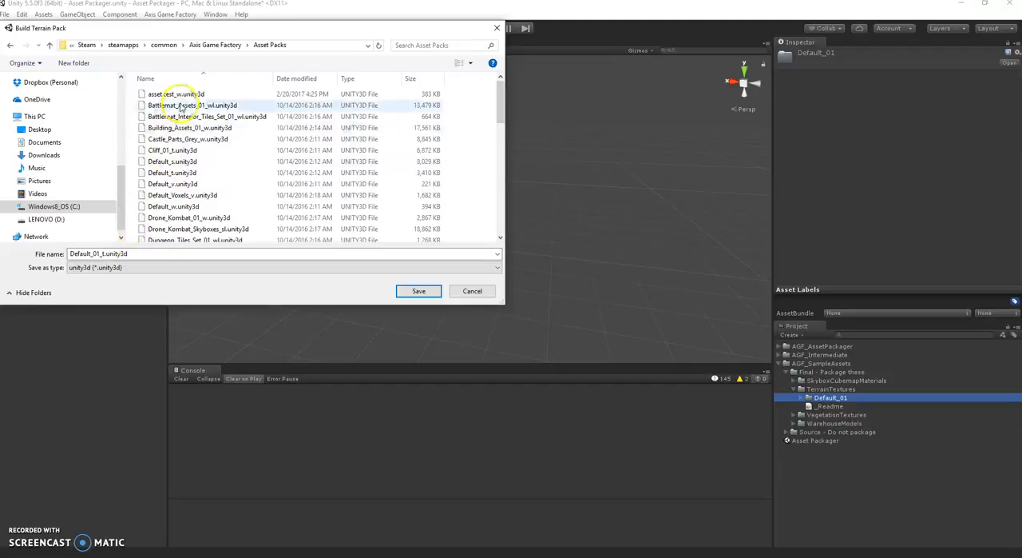
Save the terrain pack under a name starting with Terrain_T and ending in _t.unity3d, and reimport the textures with recommended settings.
{"action": "left_click", "coordinate": [99, 253]}
{"action": "left_click", "coordinate": [99, 253]}
{"action": "key", "text": "shift+Home"}
{"action": "type", "text": "Terrain"}
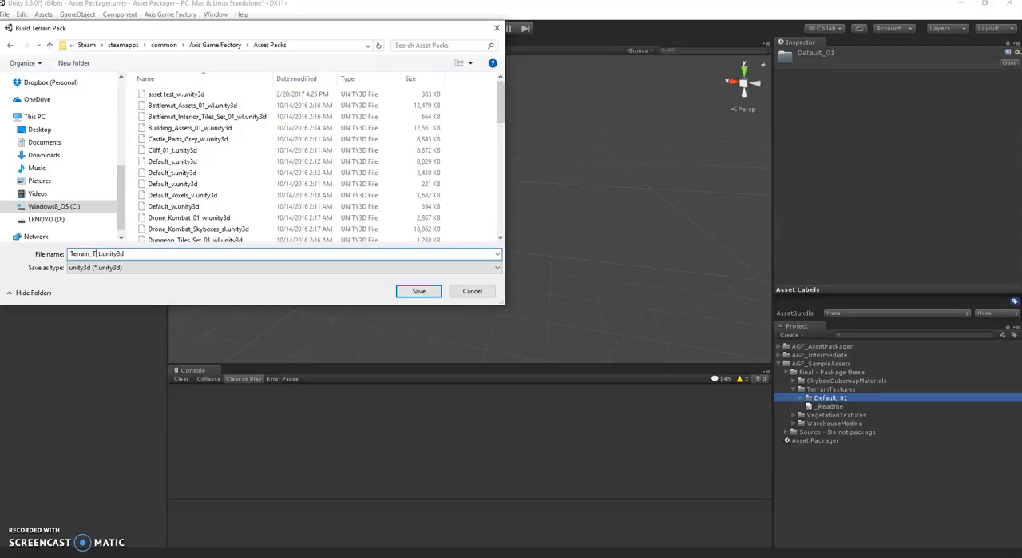
{"action": "left_click", "coordinate": [415, 292]}
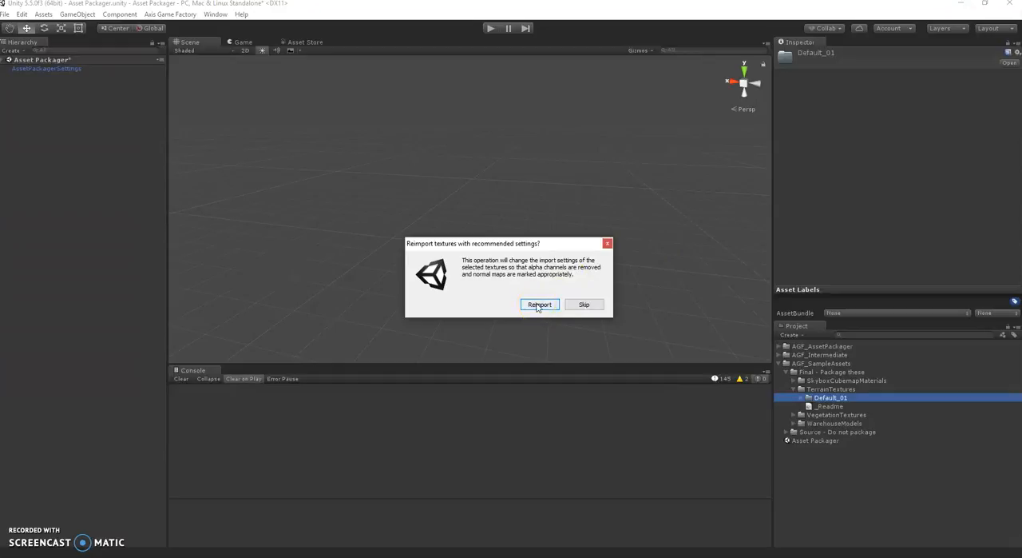
{"action": "left_click", "coordinate": [539, 305]}
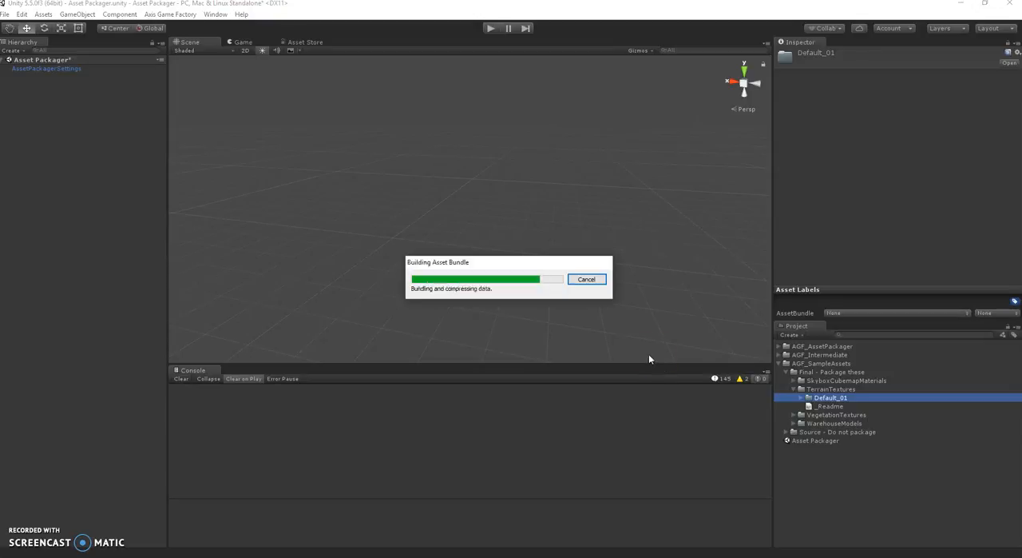
Expand the Default folder of SkyboxCubemapMaterials and examine the DawnDusk material's shader among the AGF shader options.
{"action": "left_click", "coordinate": [793, 381]}
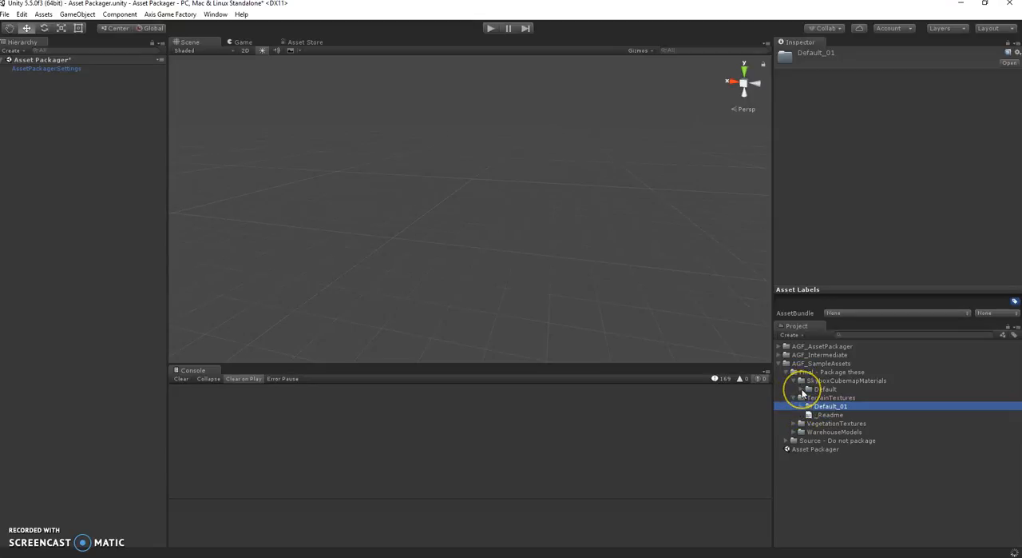
{"action": "left_click", "coordinate": [802, 389]}
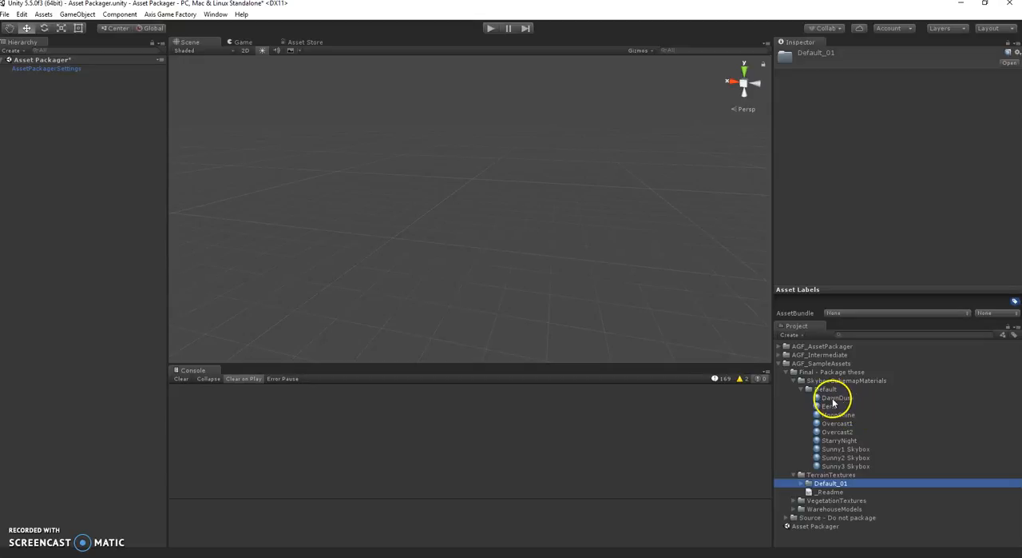
{"action": "left_click", "coordinate": [830, 397]}
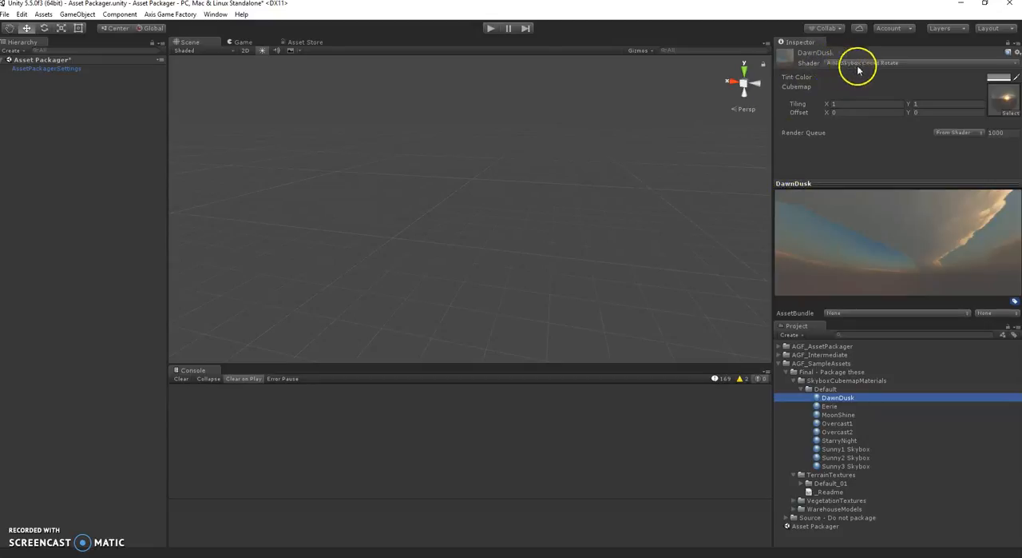
{"action": "left_click", "coordinate": [905, 63]}
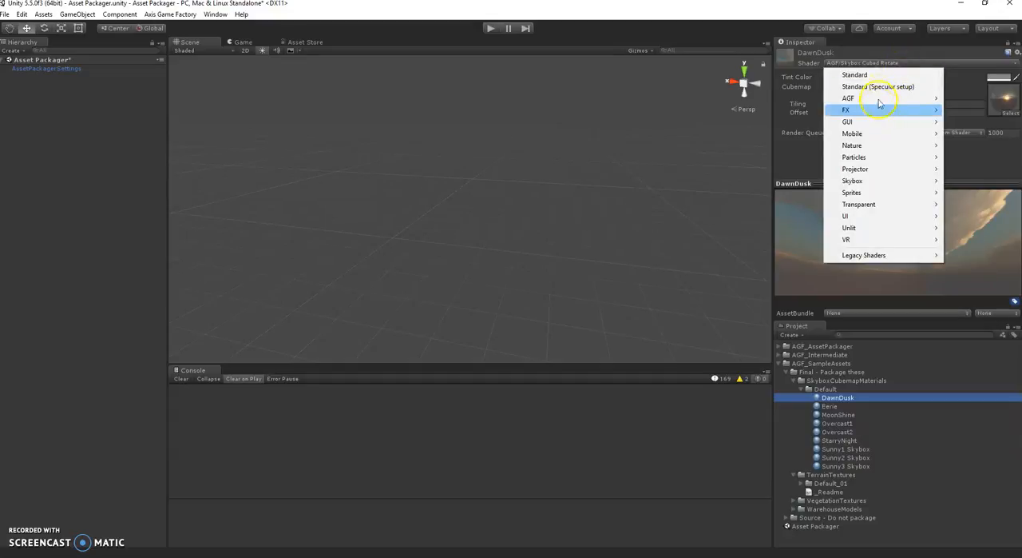
{"action": "mouse_move", "coordinate": [880, 100]}
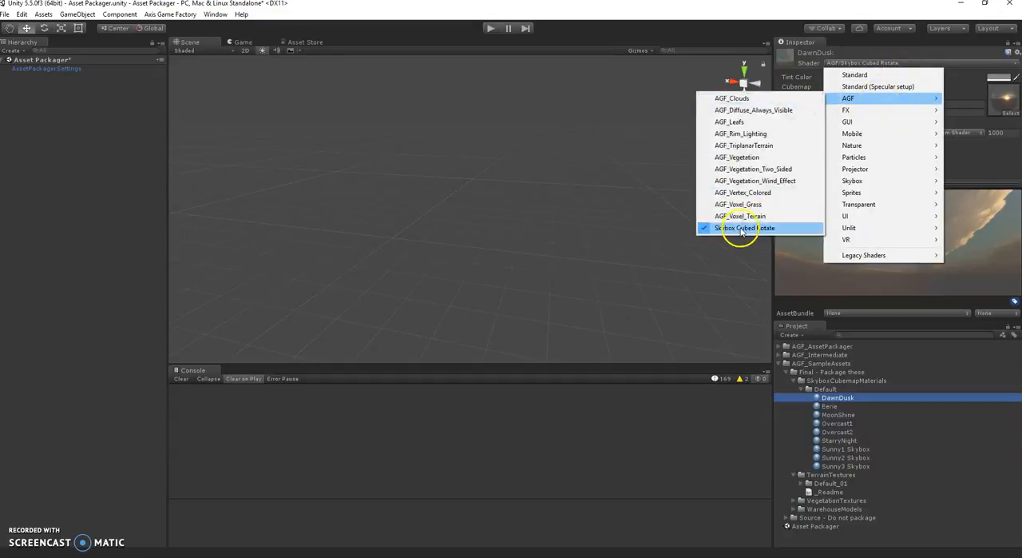
{"action": "left_click", "coordinate": [881, 44]}
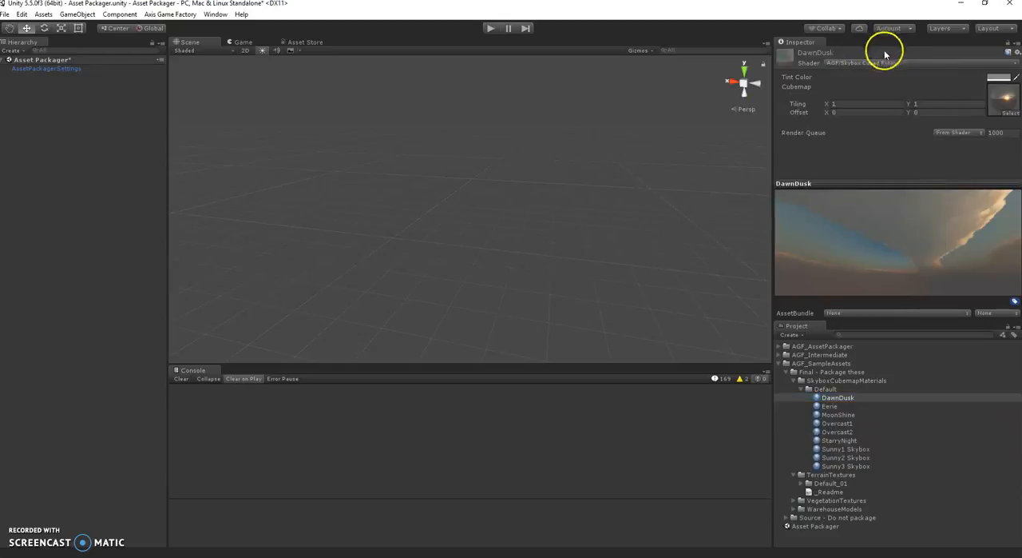
Locate the source cubemap assigned to the DawnDusk material and inspect its face textures and rotated preview.
{"action": "left_click", "coordinate": [1001, 99]}
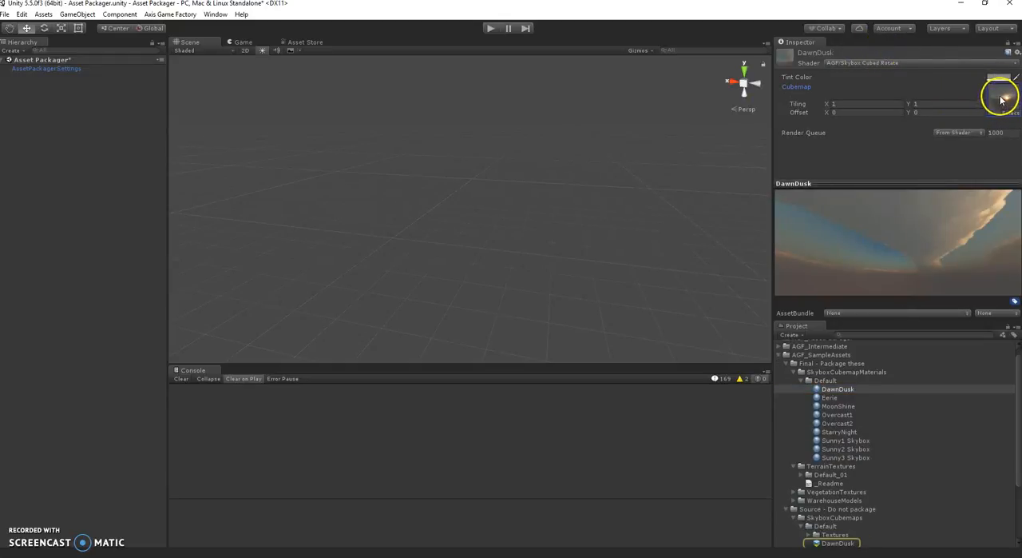
{"action": "left_click", "coordinate": [837, 542]}
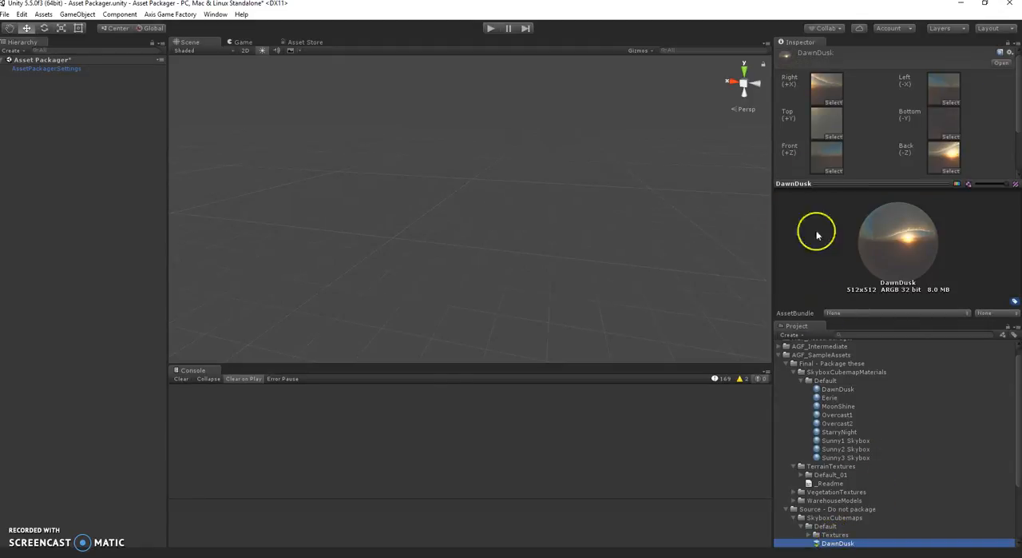
{"action": "left_click_drag", "start_coordinate": [892, 239], "coordinate": [886, 359]}
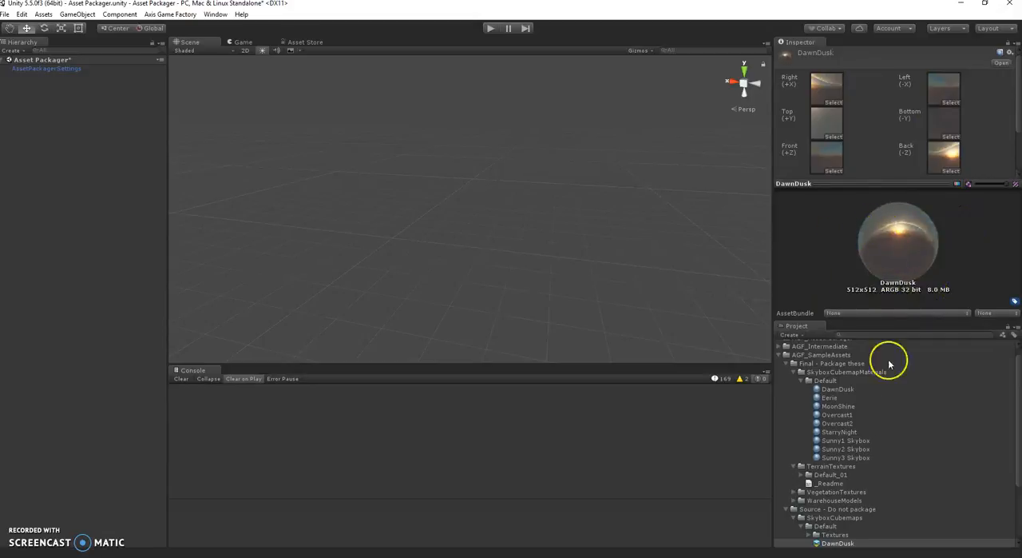
{"action": "left_click", "coordinate": [825, 381]}
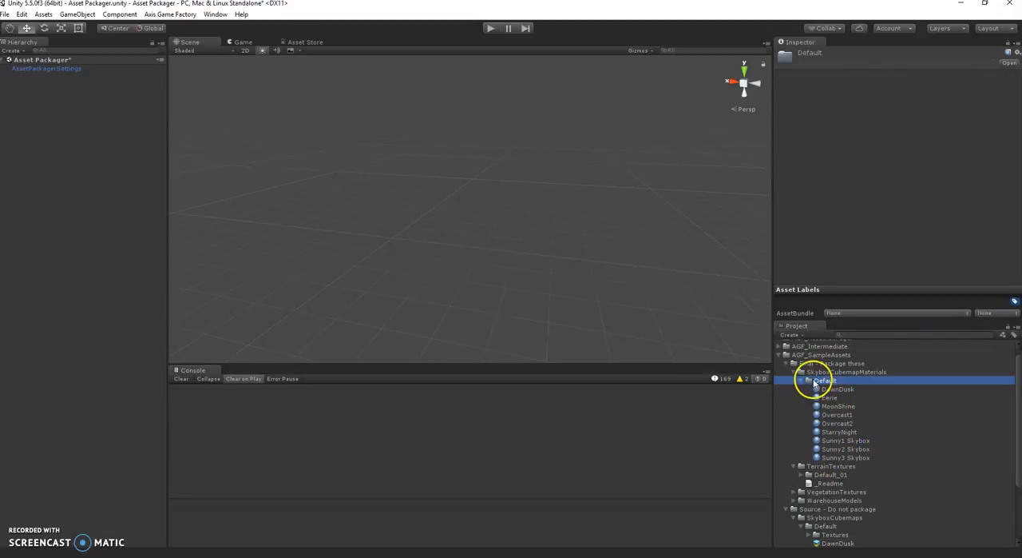
{"action": "right_click", "coordinate": [818, 385]}
{"action": "mouse_move", "coordinate": [846, 359]}
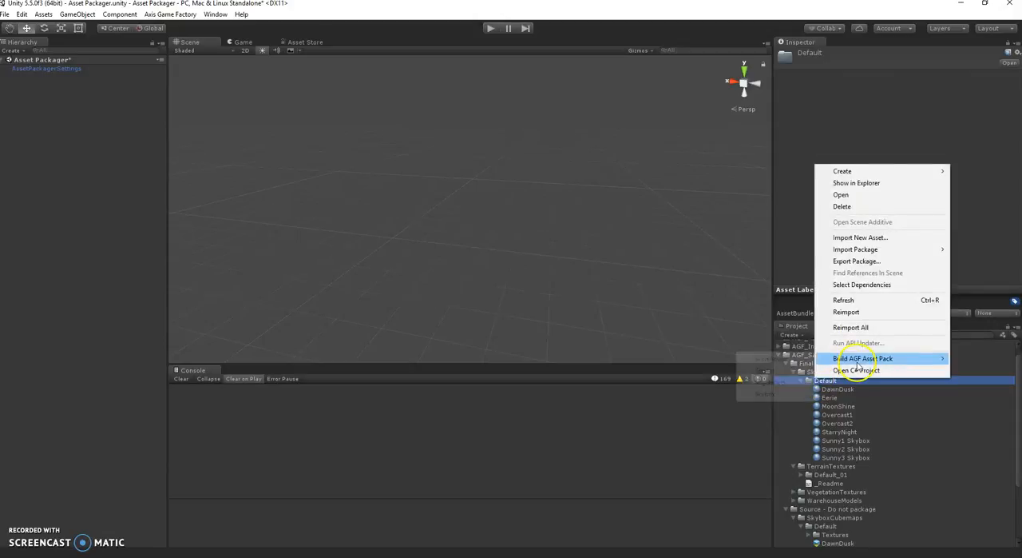
{"action": "left_click", "coordinate": [791, 361]}
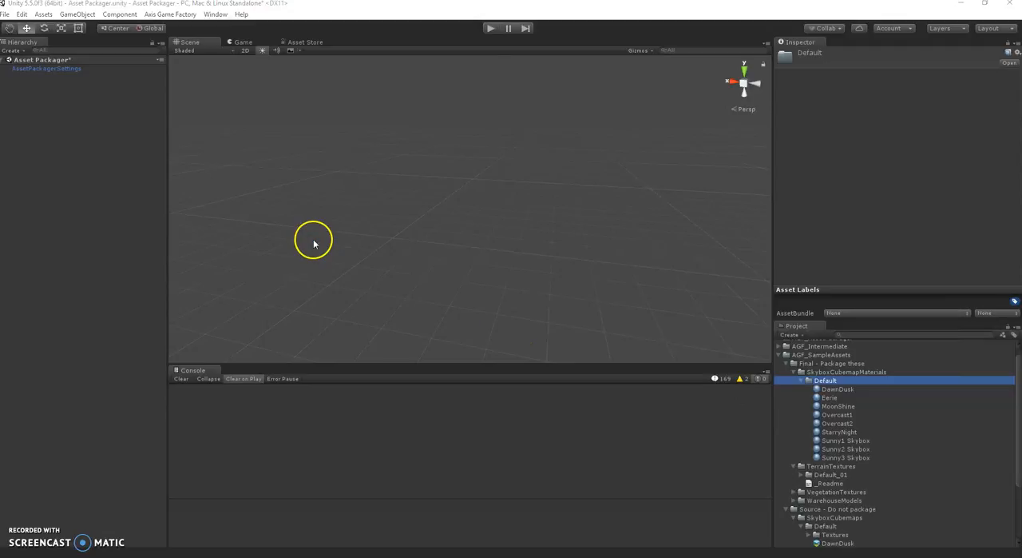
{"action": "left_click", "coordinate": [472, 292]}
Start building the Default folder of SkyboxCubemapMaterials as a Skybox AGF asset pack and browse to the Axis Game Factory installation folder.
{"action": "right_click", "coordinate": [852, 385]}
{"action": "mouse_move", "coordinate": [886, 360]}
{"action": "left_click", "coordinate": [806, 395]}
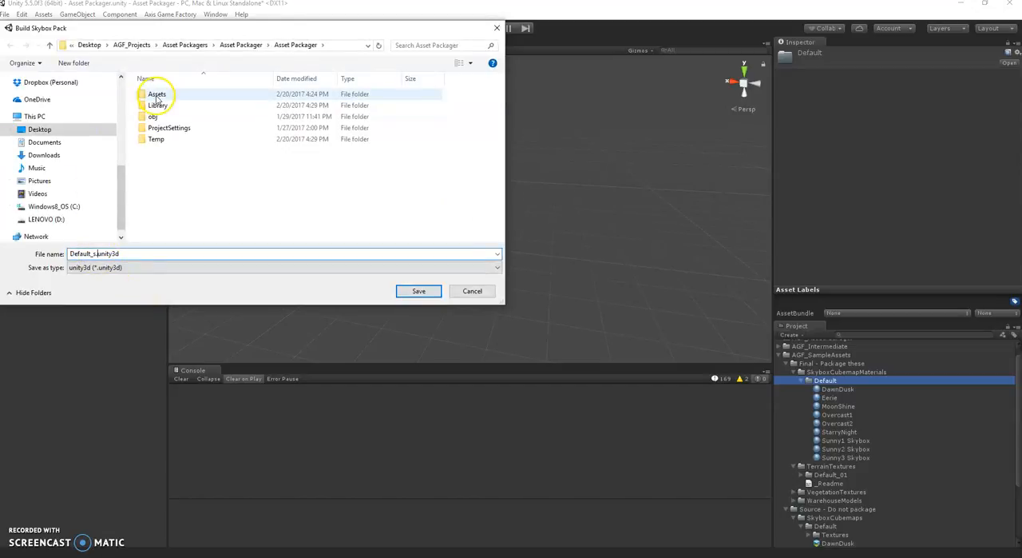
{"action": "left_click", "coordinate": [83, 133]}
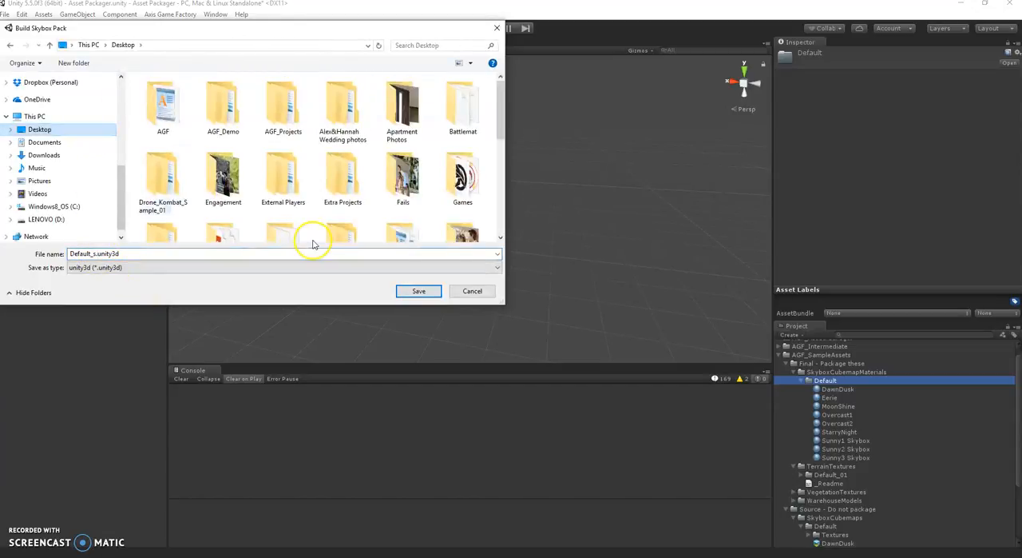
{"action": "scroll", "coordinate": [320, 224], "scroll_direction": "down", "scroll_amount": 3}
{"action": "scroll", "coordinate": [325, 216], "scroll_direction": "down", "scroll_amount": 1}
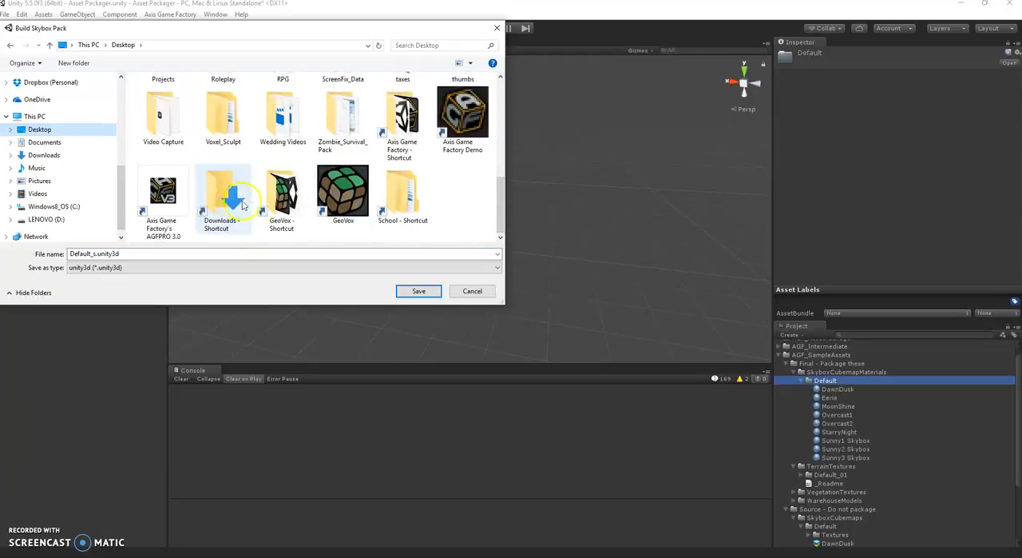
{"action": "double_click", "coordinate": [411, 120]}
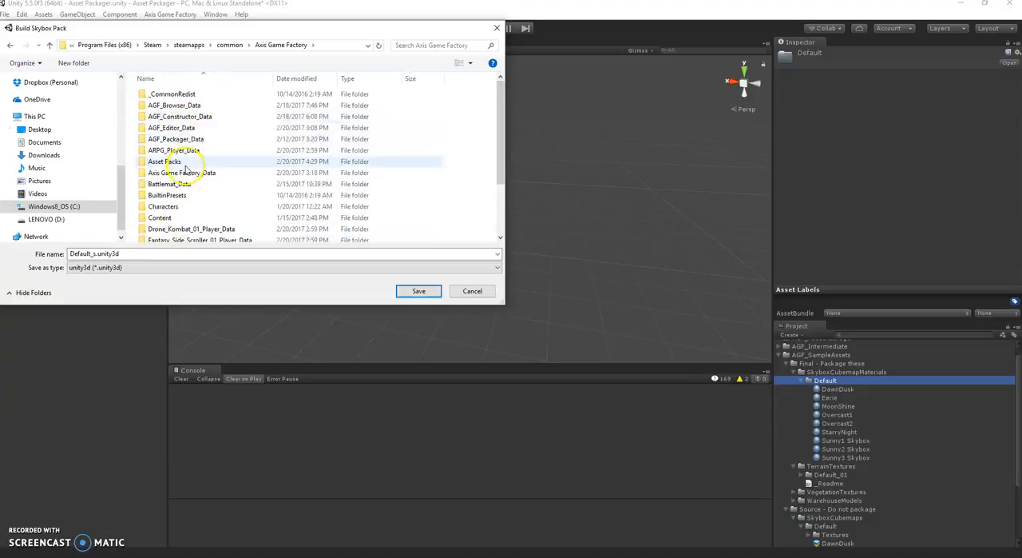
Save the skybox pack in the Asset Packs folder under a name starting with Skybox and ending in _s.unity3d, and build the bundle.
{"action": "left_click", "coordinate": [190, 166]}
{"action": "key", "text": "Return"}
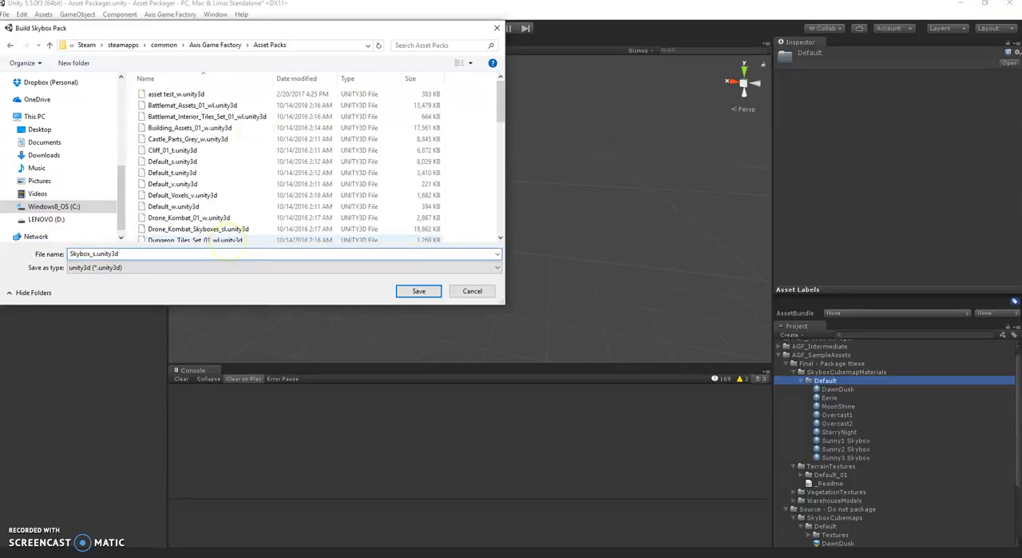
{"action": "left_click", "coordinate": [417, 290]}
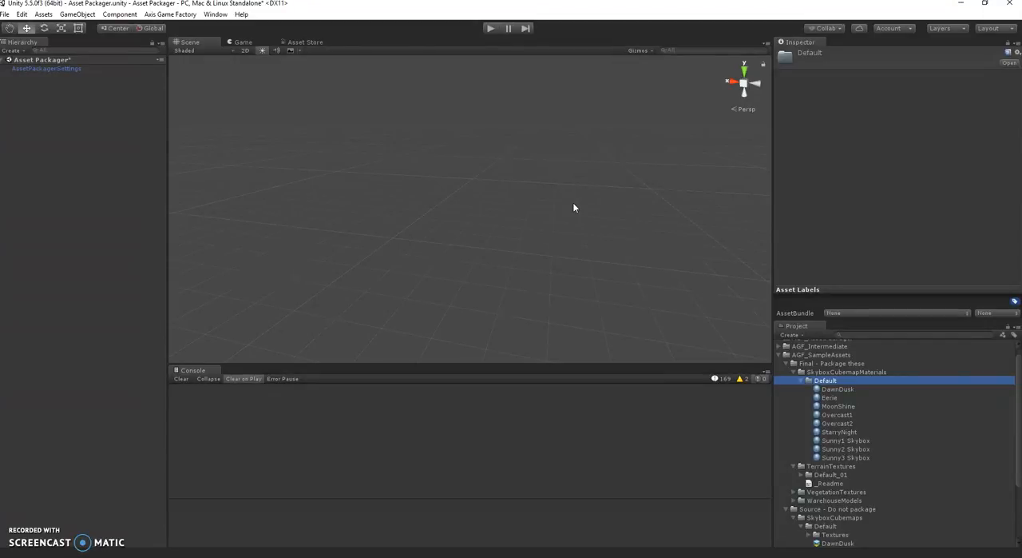
{"action": "left_click", "coordinate": [580, 243]}
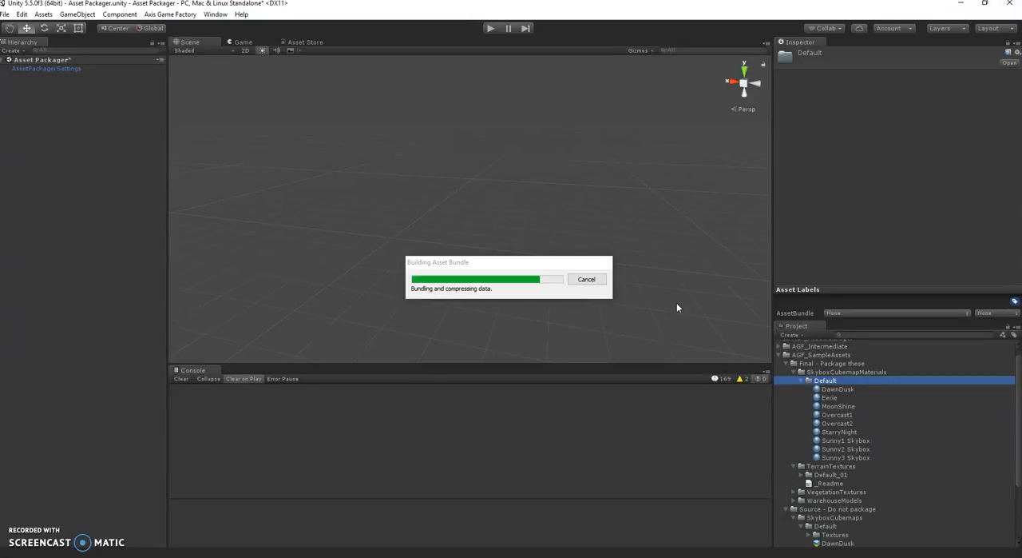
{"action": "left_click", "coordinate": [483, 209]}
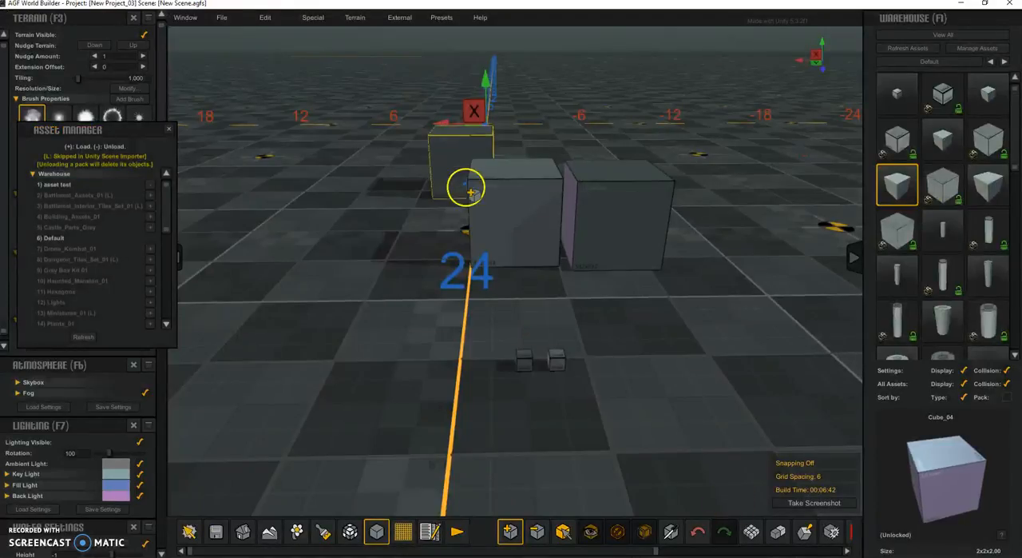
Switch to AGF World Builder and reopen the Asset Manager to list the available asset packs.
{"action": "left_click_drag", "start_coordinate": [144, 140], "coordinate": [253, 149]}
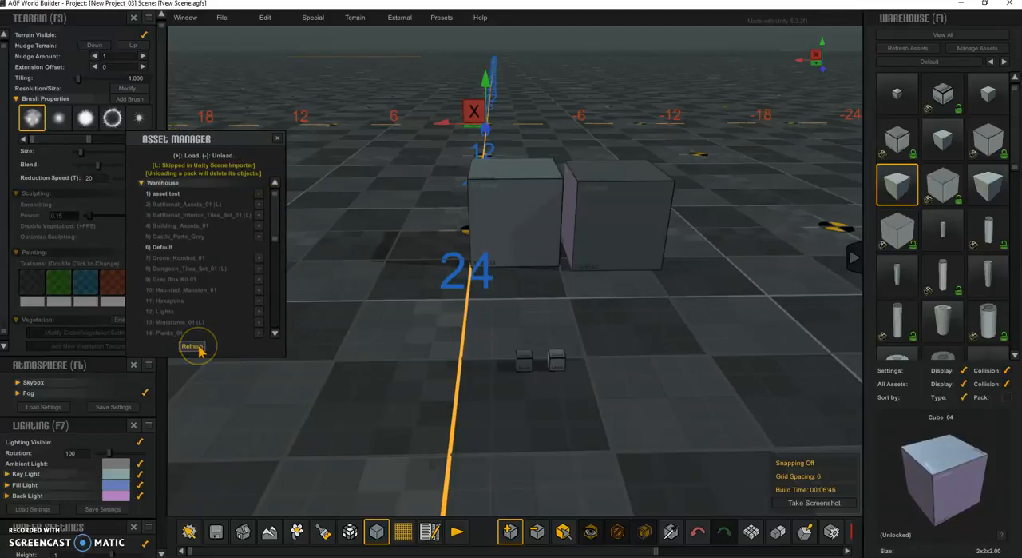
{"action": "mouse_move", "coordinate": [276, 200]}
{"action": "left_mouse_down"}
{"action": "mouse_move", "coordinate": [271, 318]}
{"action": "mouse_move", "coordinate": [274, 198]}
{"action": "left_mouse_up"}
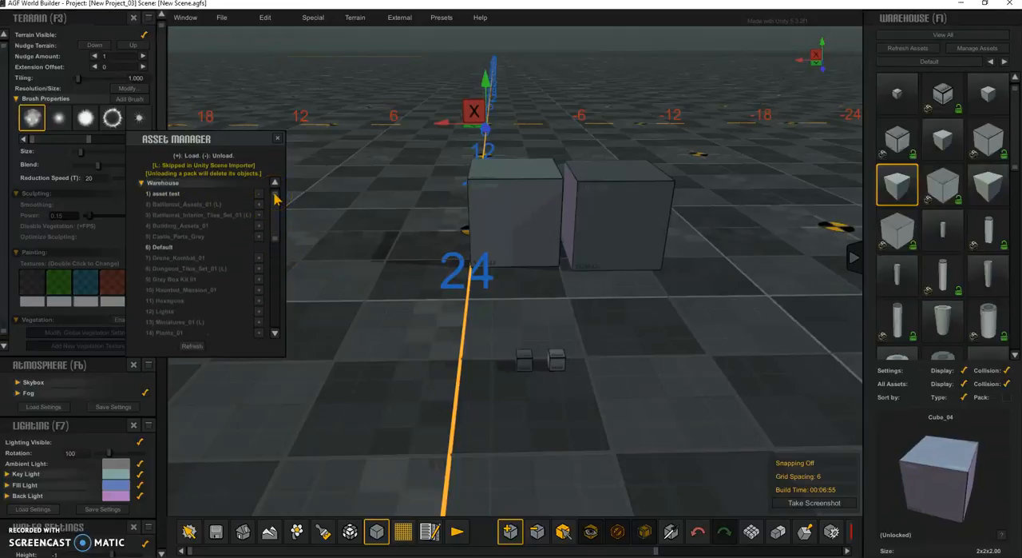
{"action": "left_click", "coordinate": [278, 139]}
{"action": "left_click", "coordinate": [979, 49]}
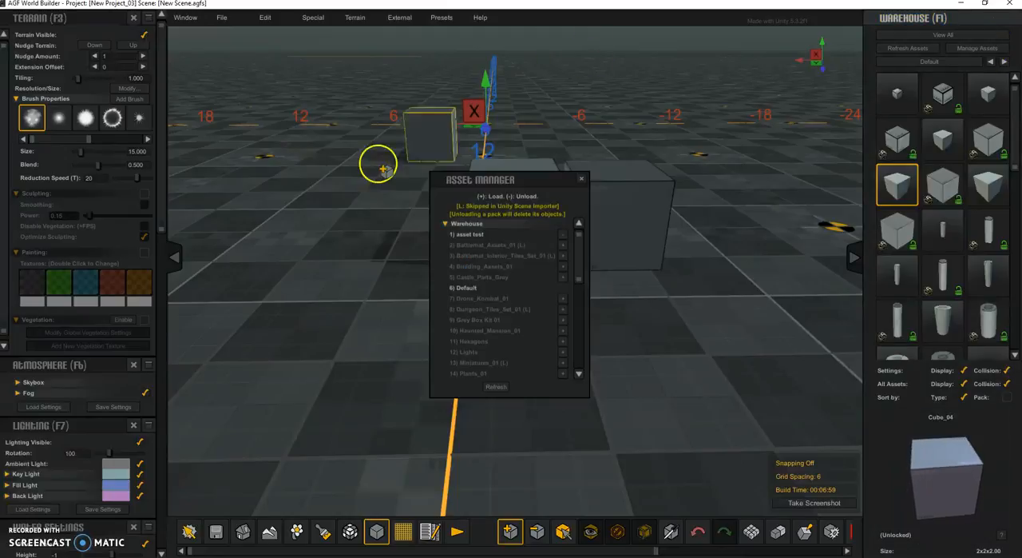
{"action": "left_click_drag", "start_coordinate": [580, 270], "coordinate": [491, 227]}
Show the Terrain packs instead of the Warehouse packs in the Asset Manager and load terrain_test.
{"action": "left_click", "coordinate": [444, 224]}
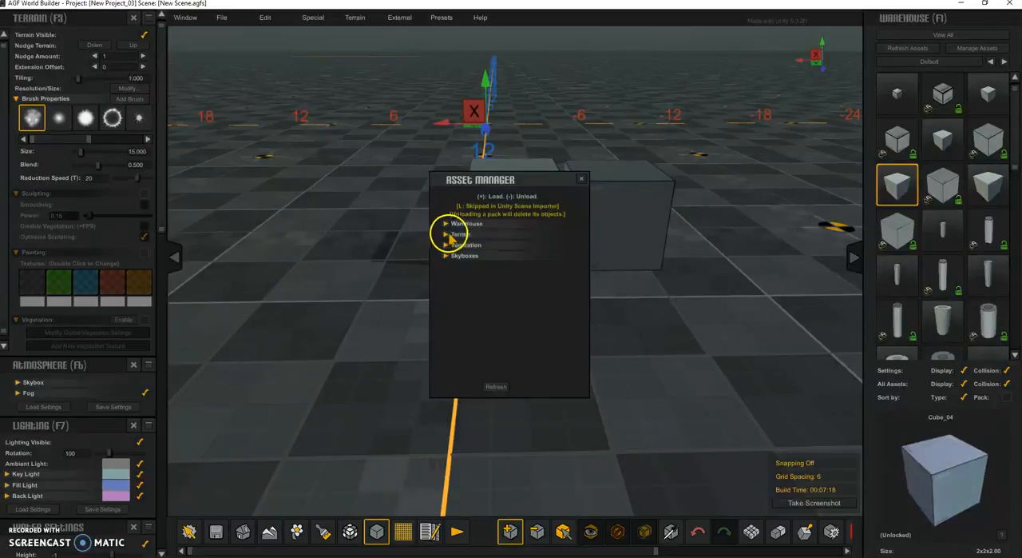
{"action": "left_click", "coordinate": [446, 234]}
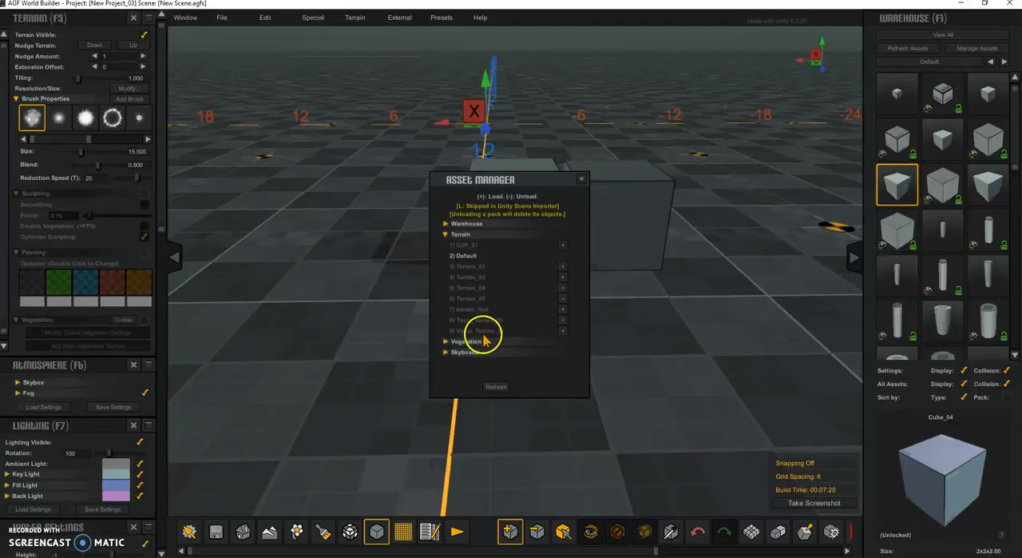
{"action": "left_click", "coordinate": [563, 309]}
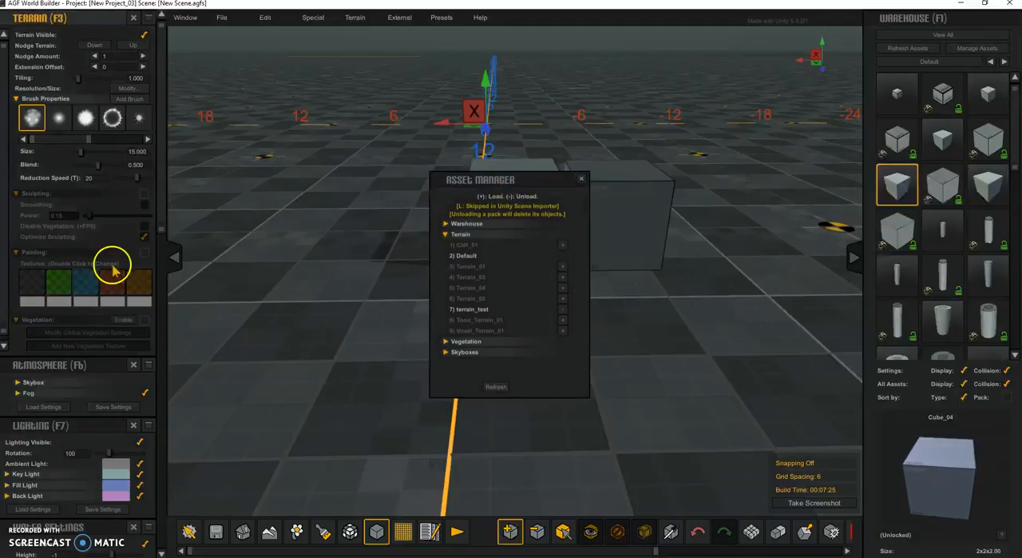
Enable terrain painting and bring up the texture choices for the first texture slot, showing the ones from the terrain_test pack.
{"action": "left_click", "coordinate": [143, 252]}
{"action": "double_click", "coordinate": [33, 283]}
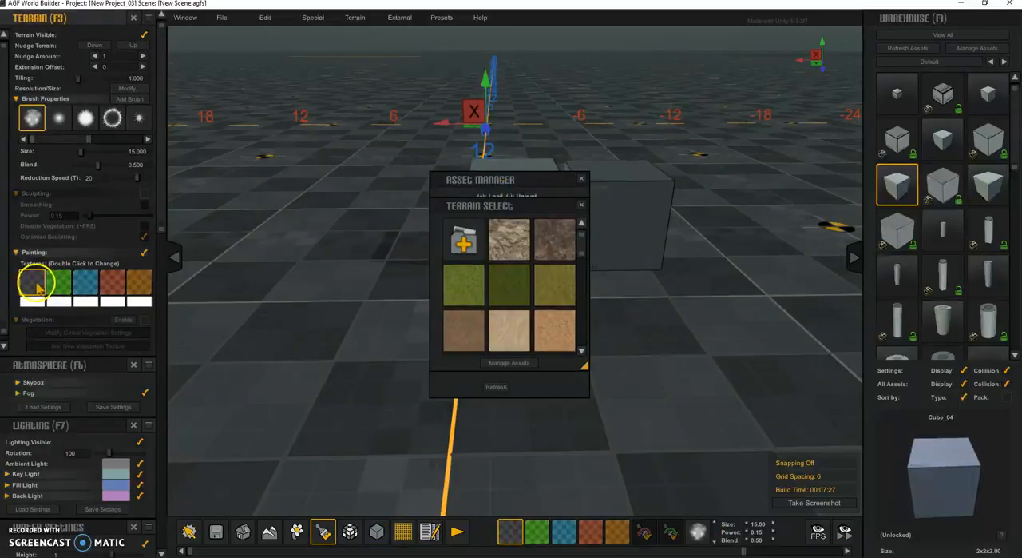
{"action": "left_click_drag", "start_coordinate": [476, 206], "coordinate": [205, 56]}
{"action": "left_click_drag", "start_coordinate": [336, 96], "coordinate": [341, 180]}
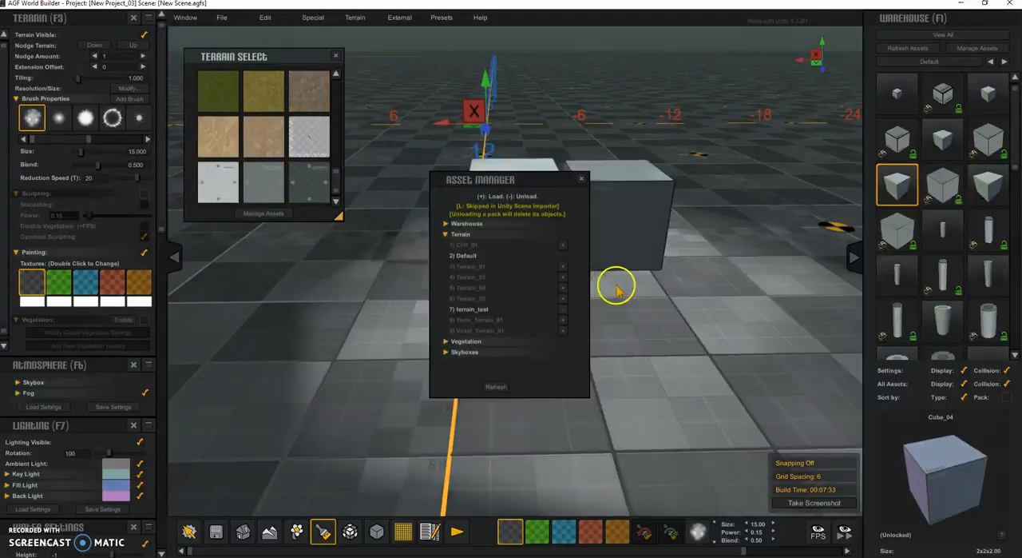
Unload the terrain_test pack and load it again to compare which terrain textures it supplies.
{"action": "left_click", "coordinate": [563, 309]}
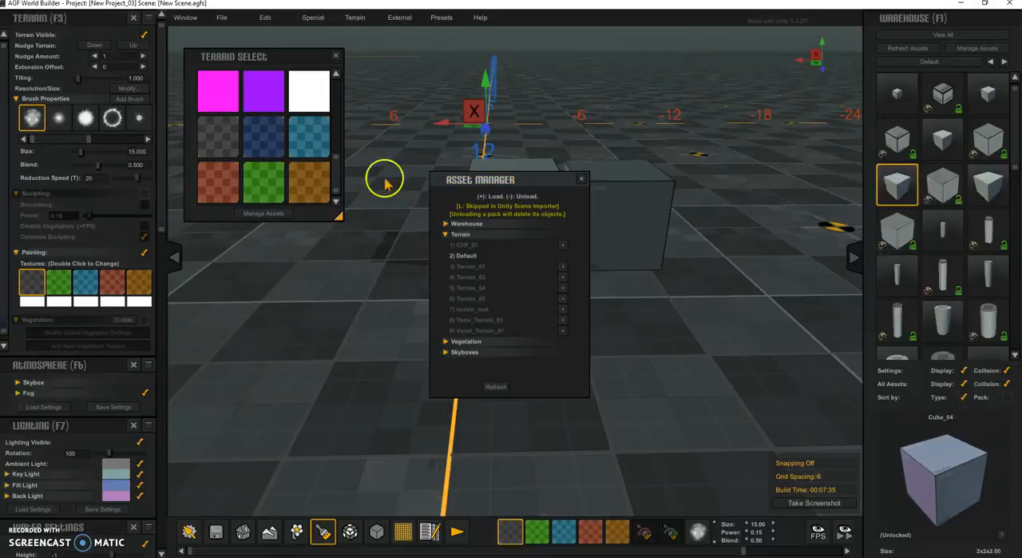
{"action": "left_click", "coordinate": [563, 310]}
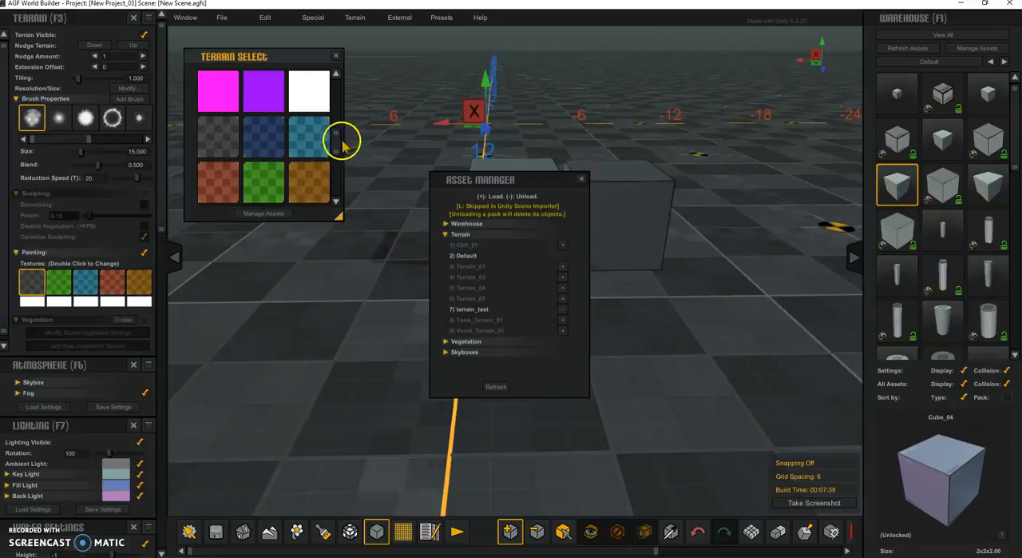
{"action": "left_click_drag", "start_coordinate": [336, 146], "coordinate": [334, 189]}
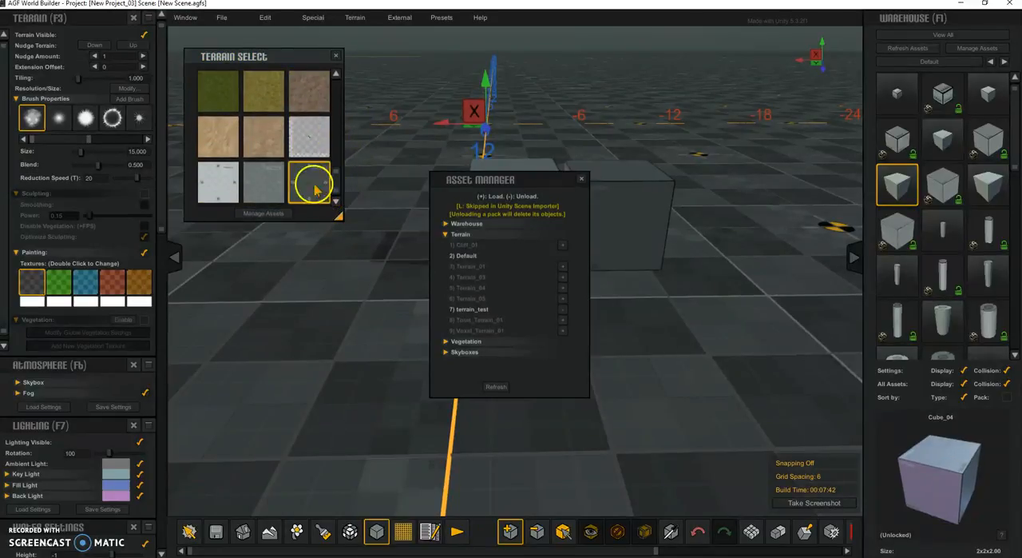
Try several of the loaded textures on the first terrain texture slot and finish with the sandy rock texture.
{"action": "left_click", "coordinate": [309, 179]}
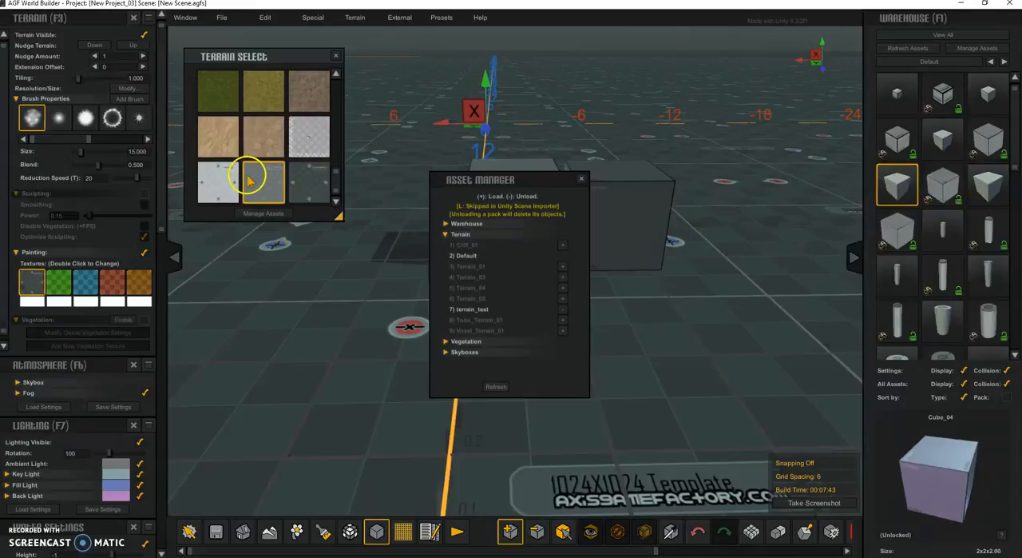
{"action": "left_click", "coordinate": [210, 183]}
{"action": "left_click", "coordinate": [219, 134]}
{"action": "mouse_move", "coordinate": [337, 182]}
{"action": "left_mouse_down"}
{"action": "mouse_move", "coordinate": [338, 135]}
{"action": "mouse_move", "coordinate": [340, 192]}
{"action": "left_mouse_up"}
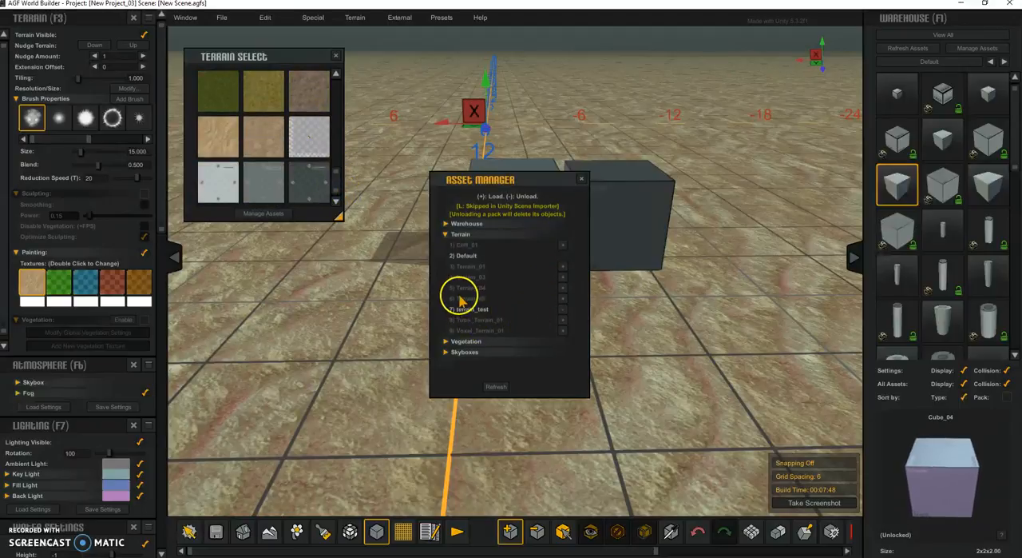
Show the Vegetation packs in the Asset Manager and add a new vegetation texture entry to the terrain with vegetation enabled.
{"action": "left_click", "coordinate": [446, 342]}
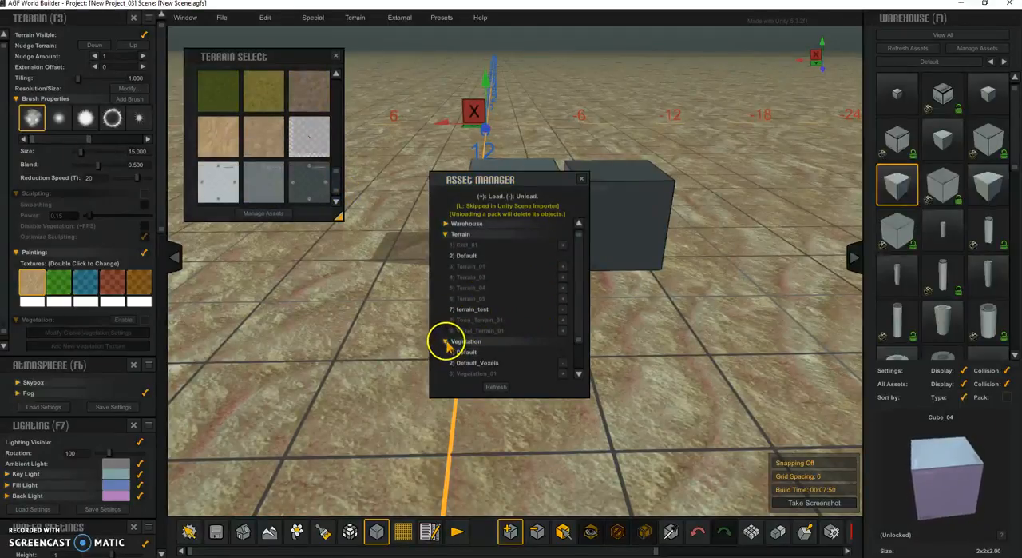
{"action": "left_click", "coordinate": [445, 234]}
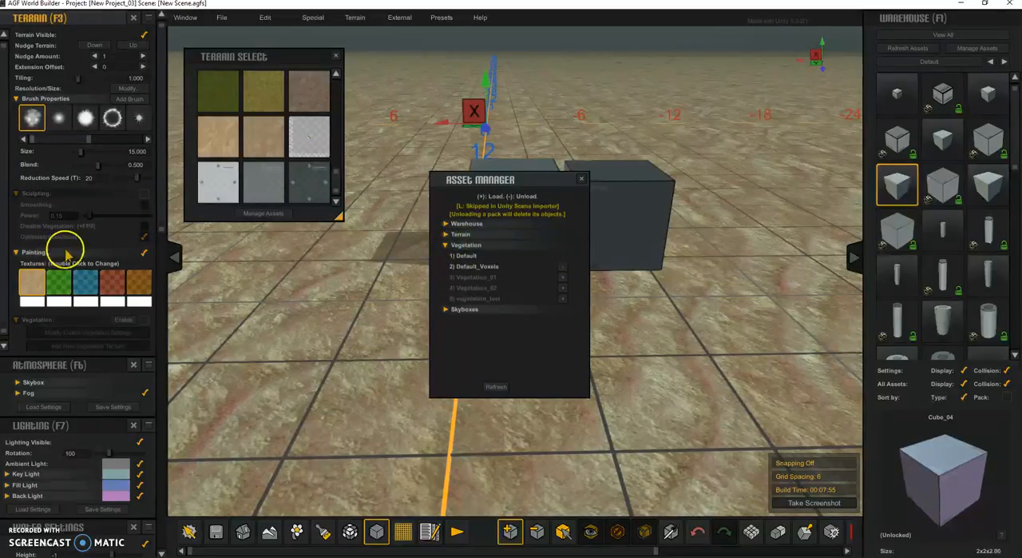
{"action": "left_click", "coordinate": [145, 195]}
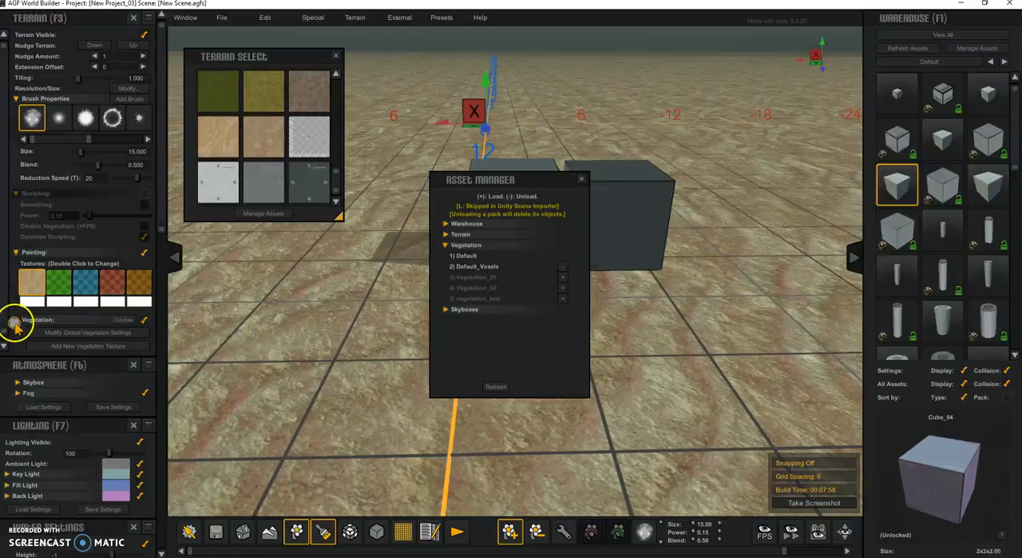
{"action": "left_click", "coordinate": [84, 344]}
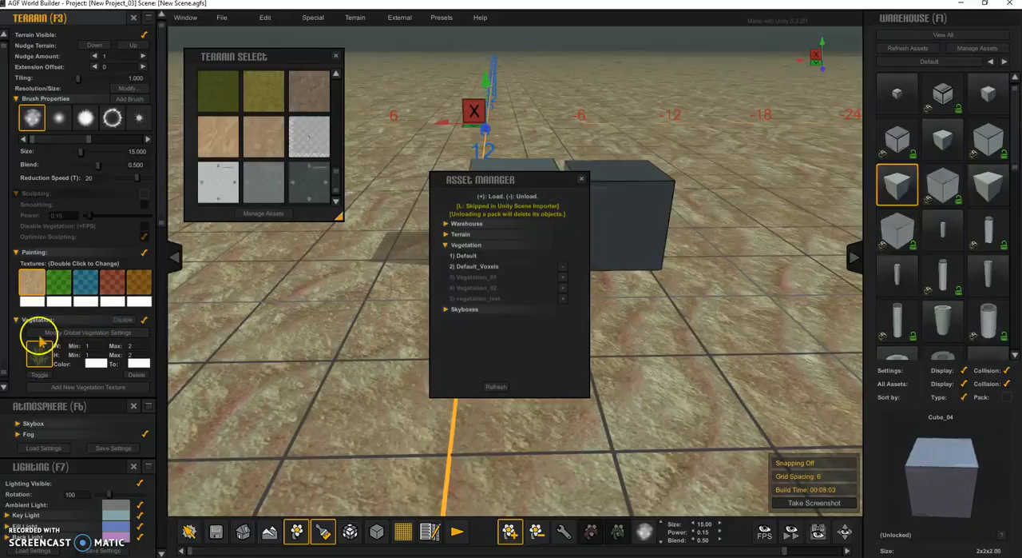
Load the vegetation_test pack and assign one of its grass textures to the new vegetation entry.
{"action": "left_click", "coordinate": [37, 355]}
{"action": "left_click_drag", "start_coordinate": [490, 194], "coordinate": [296, 225]}
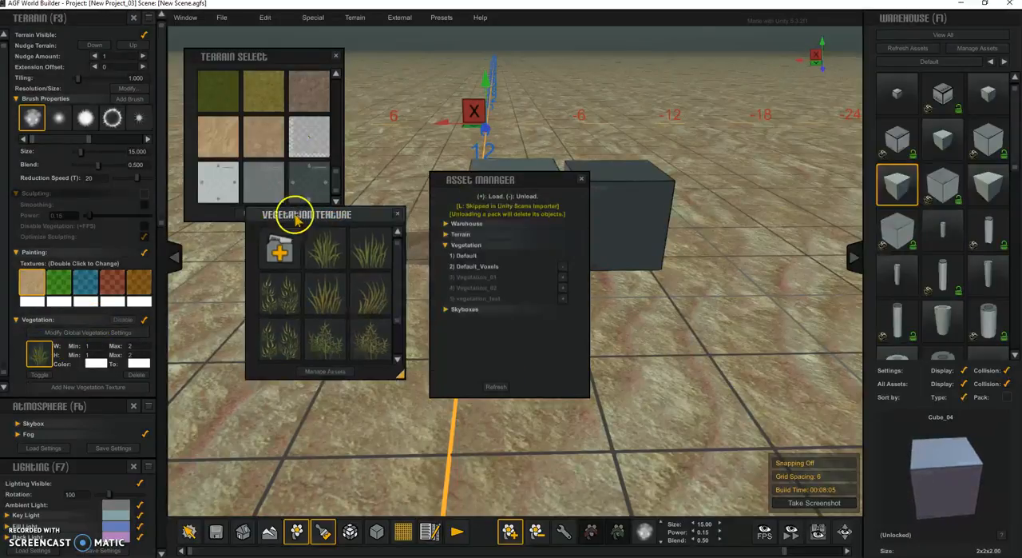
{"action": "scroll", "coordinate": [387, 295], "scroll_direction": "down", "scroll_amount": 2}
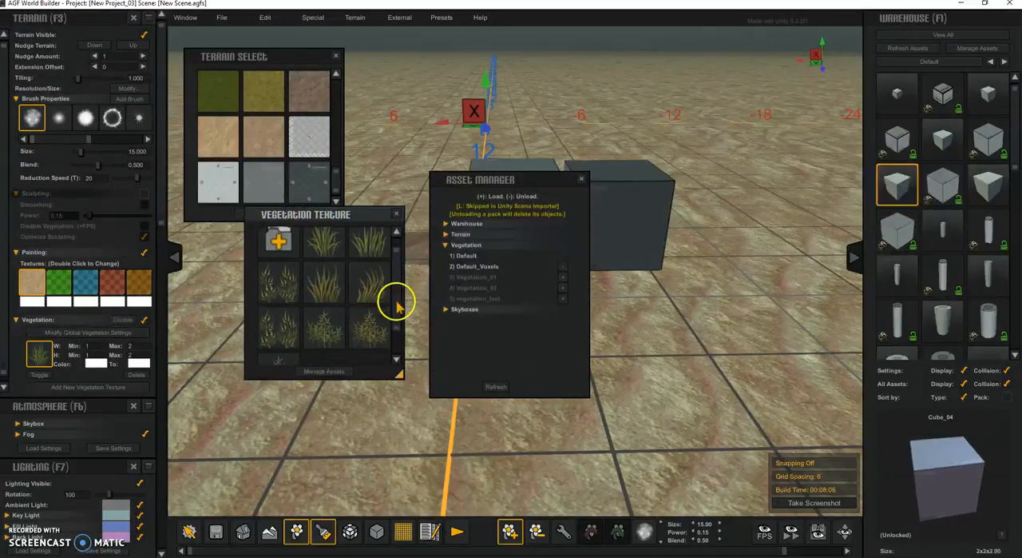
{"action": "left_click", "coordinate": [562, 298]}
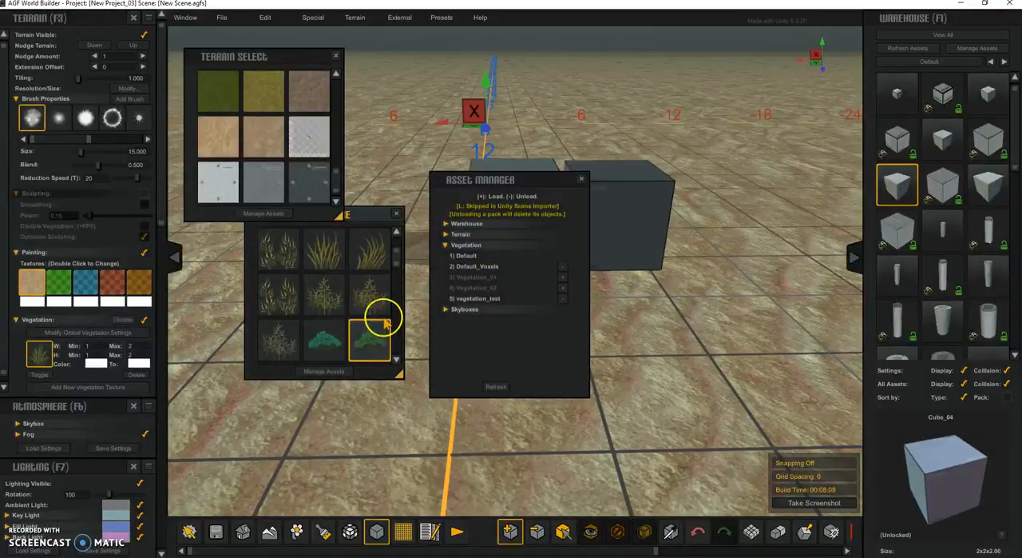
{"action": "left_click_drag", "start_coordinate": [398, 275], "coordinate": [402, 307]}
{"action": "left_click", "coordinate": [335, 346]}
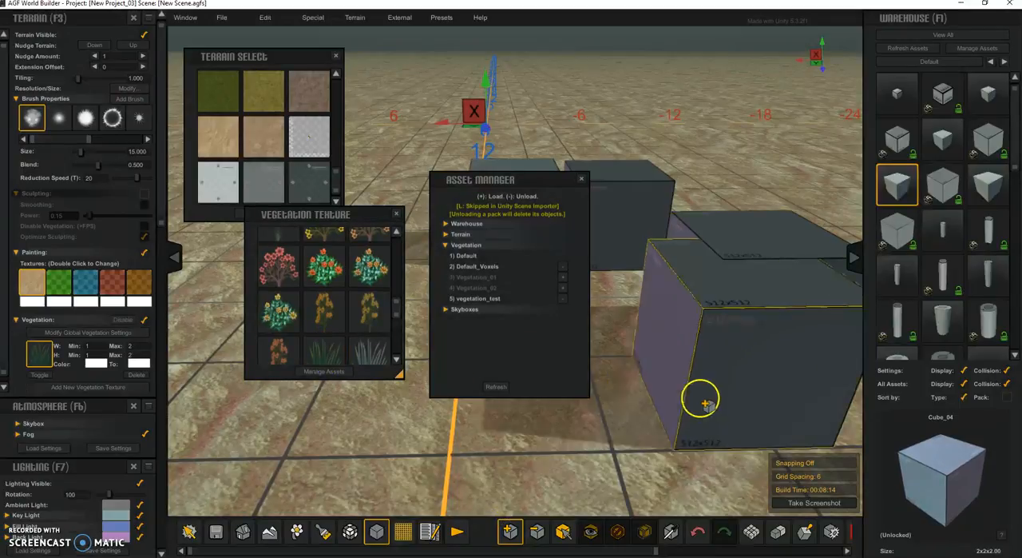
Delete the cubes standing on the terrain to clear the scene.
{"action": "left_click", "coordinate": [721, 314]}
{"action": "left_click", "coordinate": [612, 205]}
{"action": "key", "text": "a"}
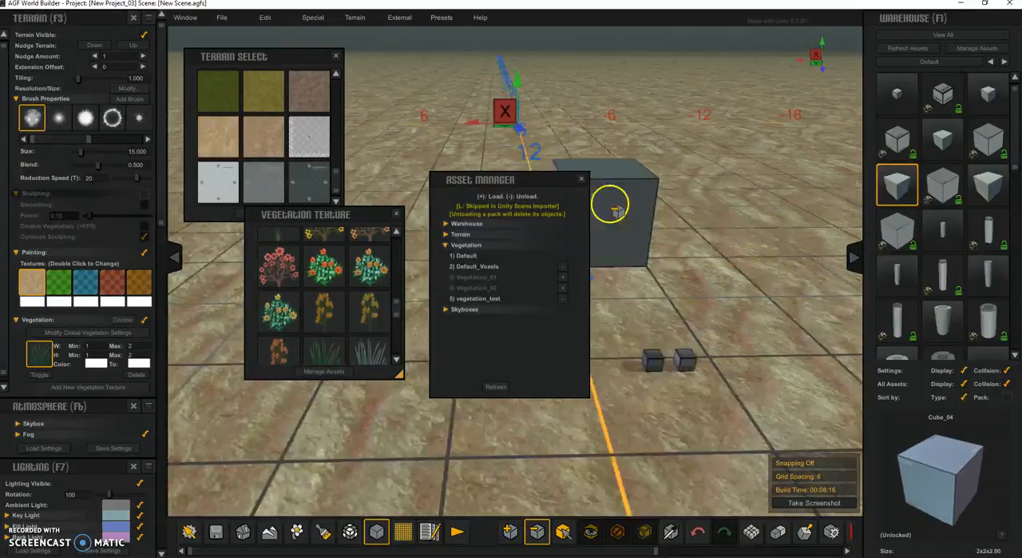
{"action": "left_click", "coordinate": [610, 206]}
Move the Asset Manager clear of the terrain and set the vegetation entry to a yellow flower texture.
{"action": "left_click_drag", "start_coordinate": [522, 176], "coordinate": [846, 42]}
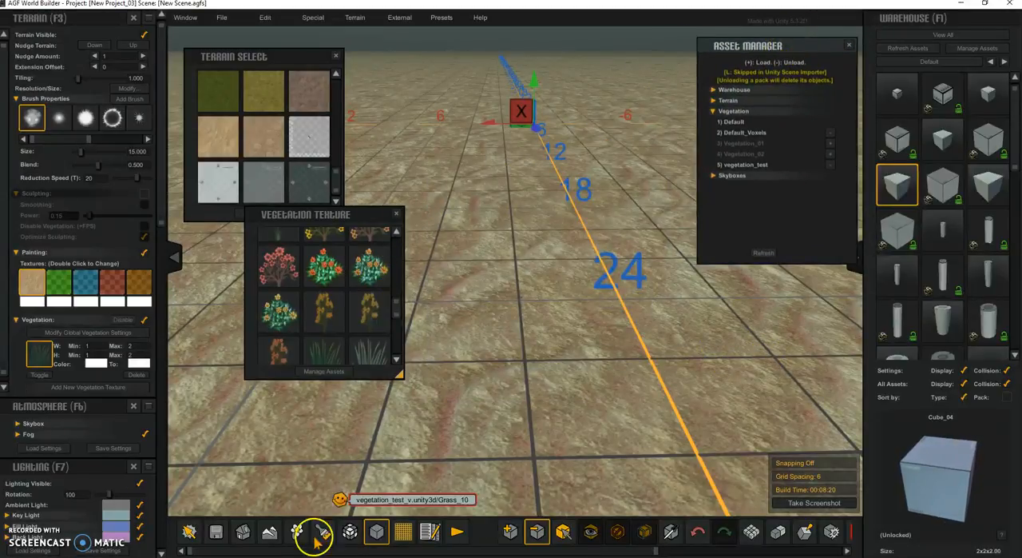
{"action": "left_click", "coordinate": [325, 314]}
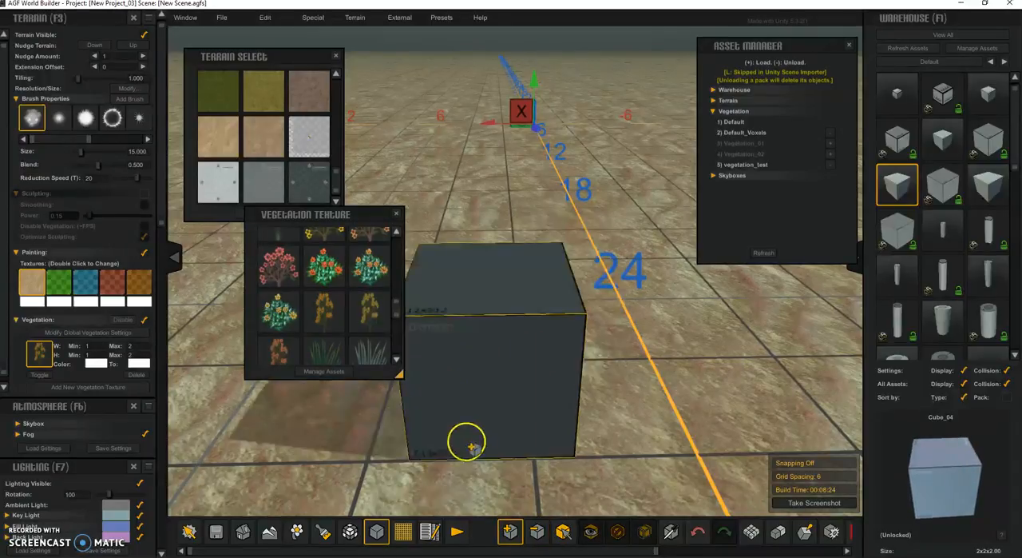
Paint the yellow flower vegetation across the terrain and switch the vegetation entry to the dark green grass texture.
{"action": "left_click", "coordinate": [322, 533]}
{"action": "left_click", "coordinate": [299, 532]}
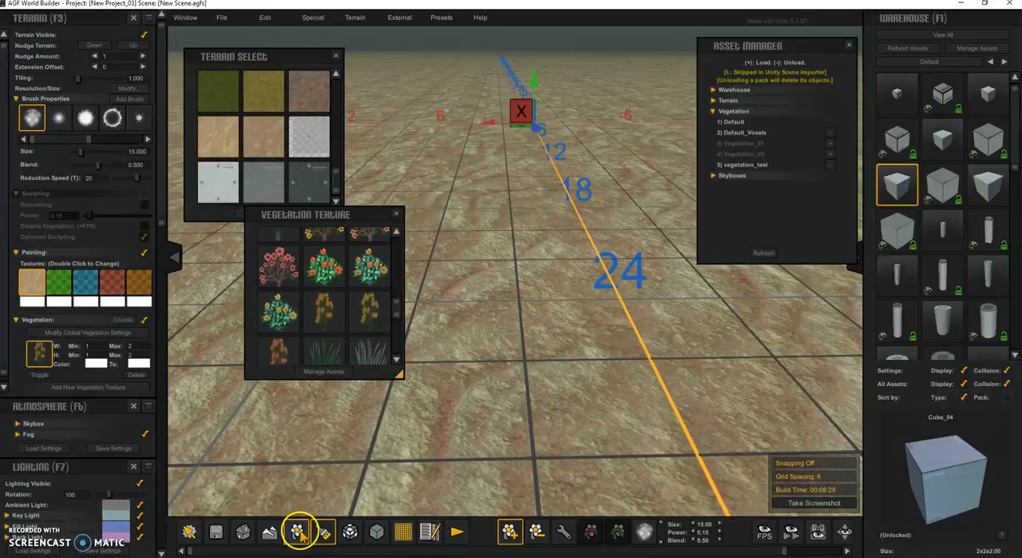
{"action": "mouse_move", "coordinate": [550, 246]}
{"action": "left_mouse_down"}
{"action": "mouse_move", "coordinate": [531, 292]}
{"action": "mouse_move", "coordinate": [629, 246]}
{"action": "mouse_move", "coordinate": [399, 206]}
{"action": "mouse_move", "coordinate": [511, 244]}
{"action": "left_mouse_up"}
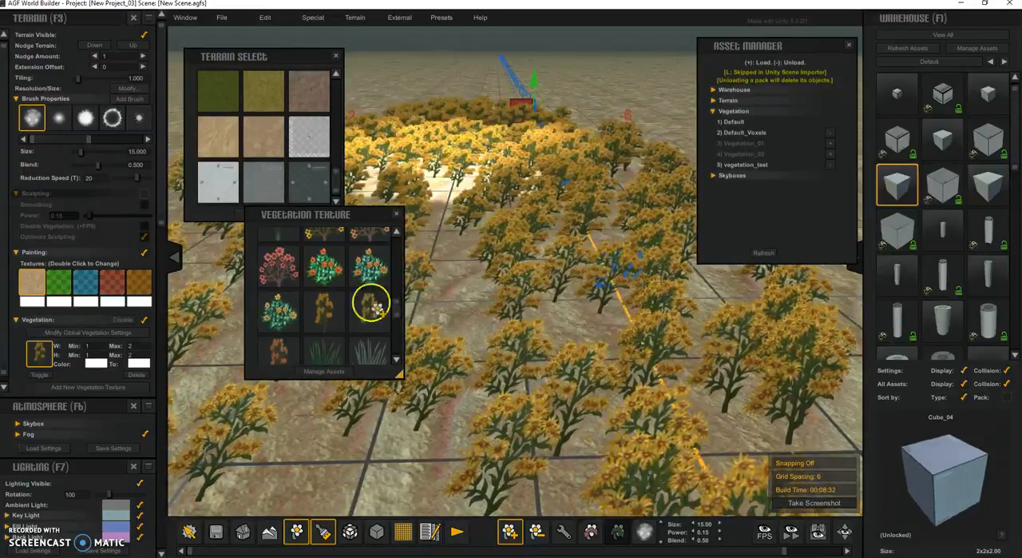
{"action": "left_click", "coordinate": [268, 314]}
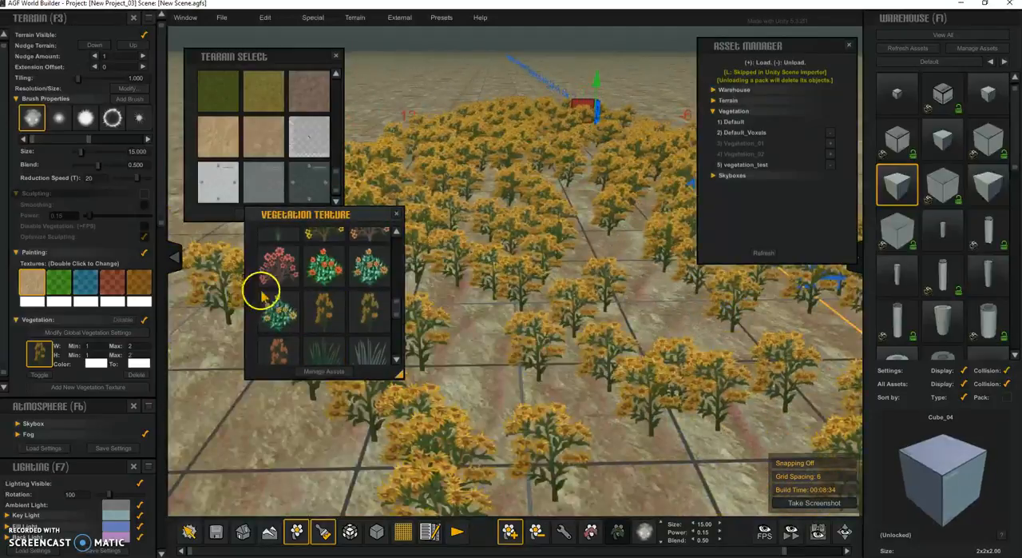
{"action": "left_click", "coordinate": [311, 344]}
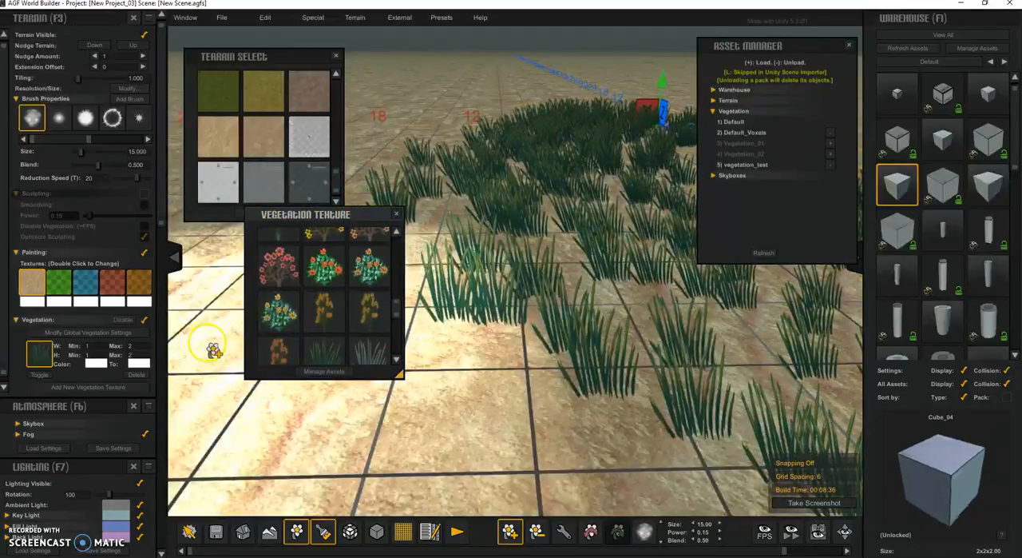
Show the Skyboxes packs in the Asset Manager and load the skybox_test pack.
{"action": "left_click", "coordinate": [713, 175]}
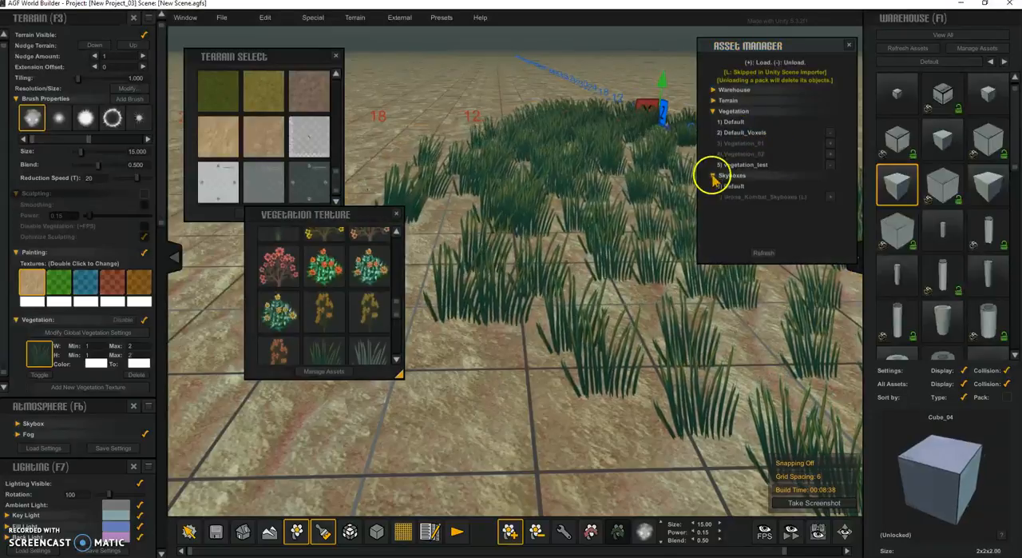
{"action": "right_click_drag", "start_coordinate": [547, 300], "coordinate": [521, 274]}
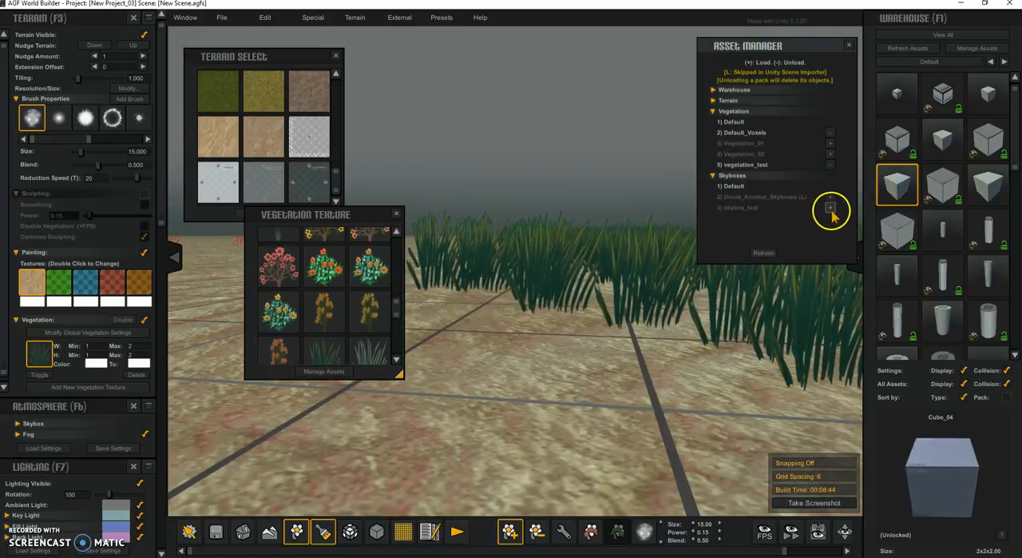
{"action": "left_click", "coordinate": [831, 207]}
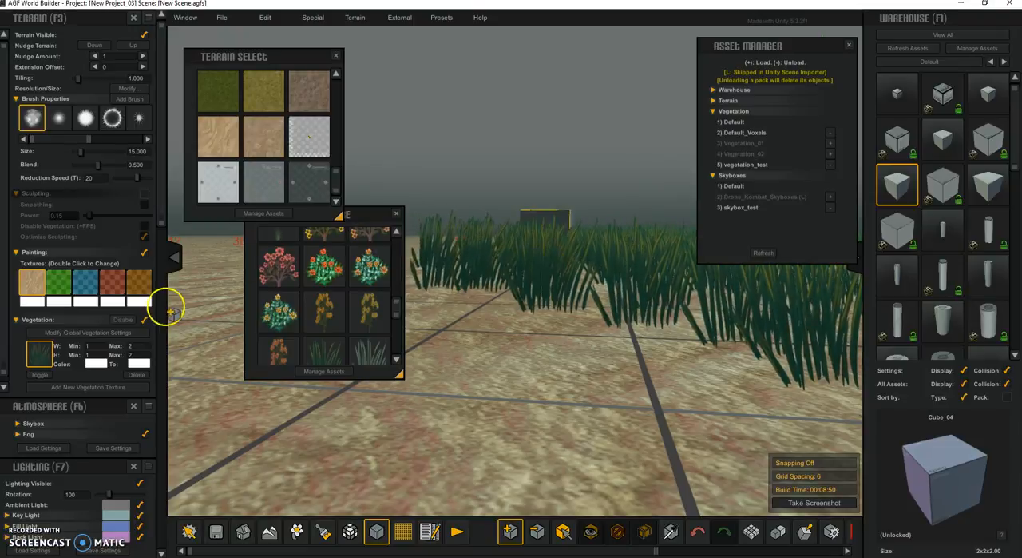
Set the atmosphere's skybox texture to the dark blue cloudy sky with a bright sun glow.
{"action": "scroll", "coordinate": [162, 206], "scroll_direction": "down", "scroll_amount": 6}
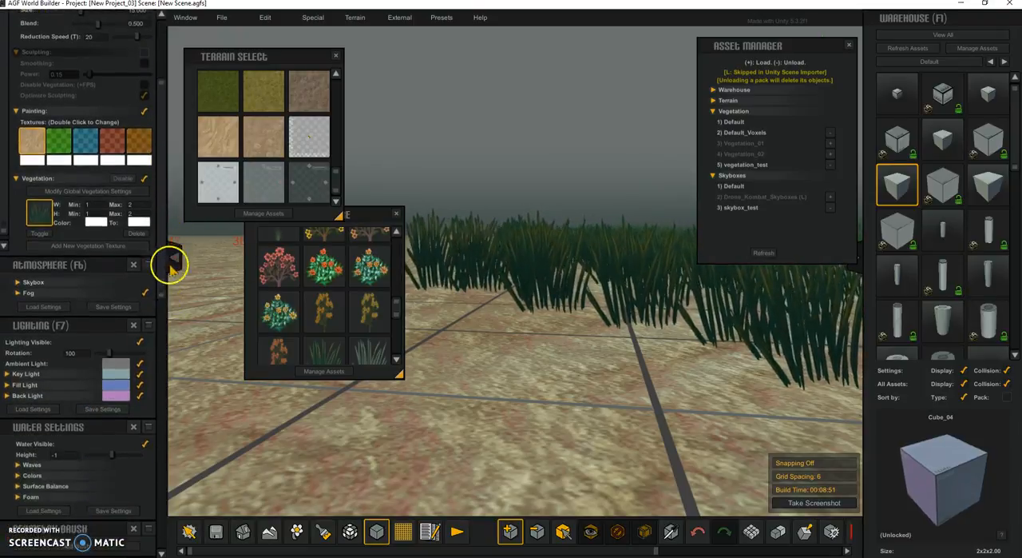
{"action": "left_click", "coordinate": [17, 231]}
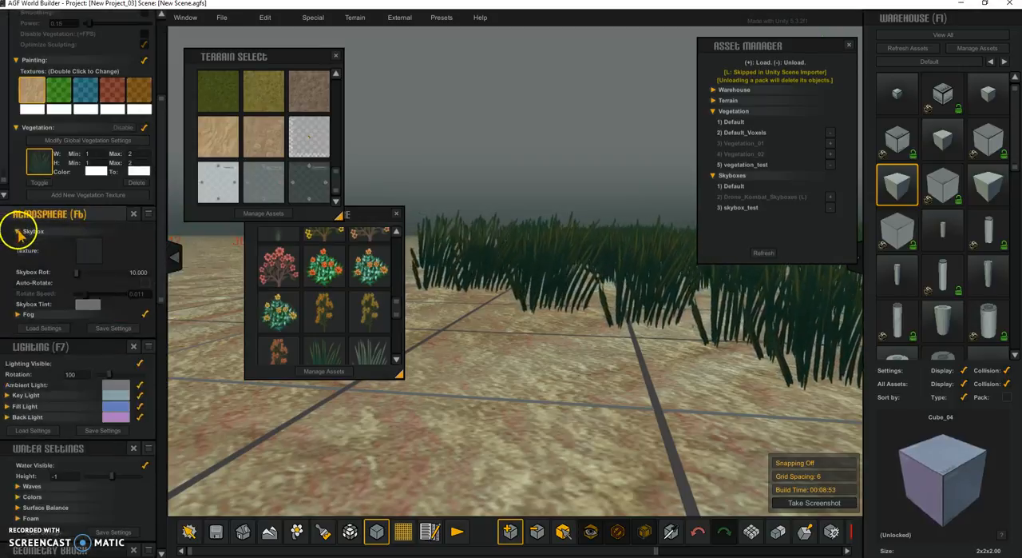
{"action": "left_click", "coordinate": [89, 252]}
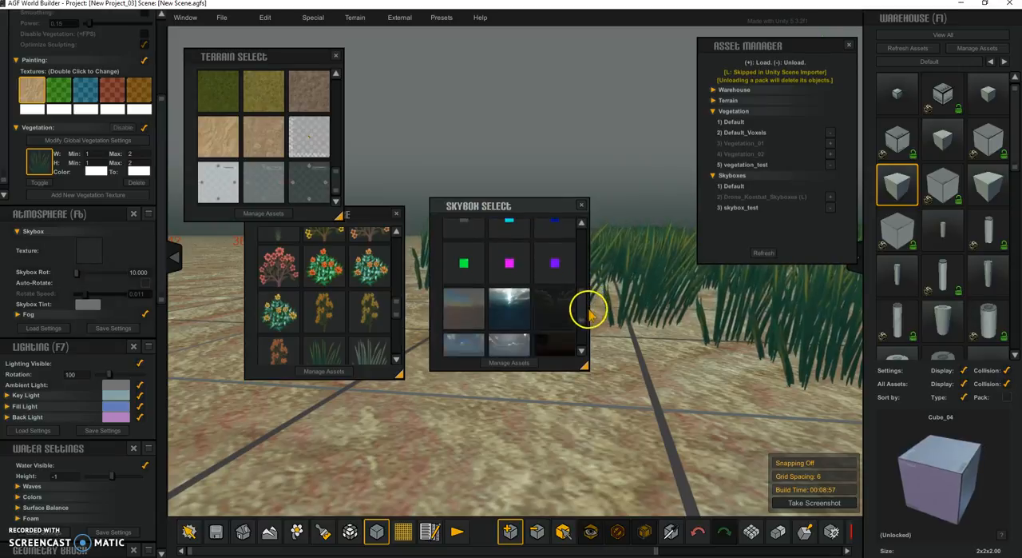
{"action": "scroll", "coordinate": [589, 314], "scroll_direction": "down", "scroll_amount": 2}
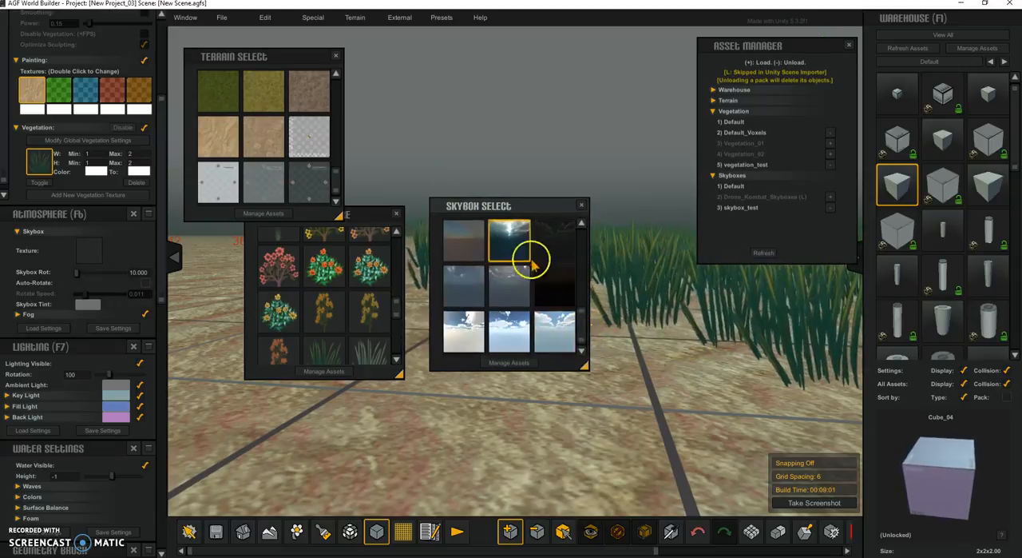
{"action": "left_click", "coordinate": [527, 253]}
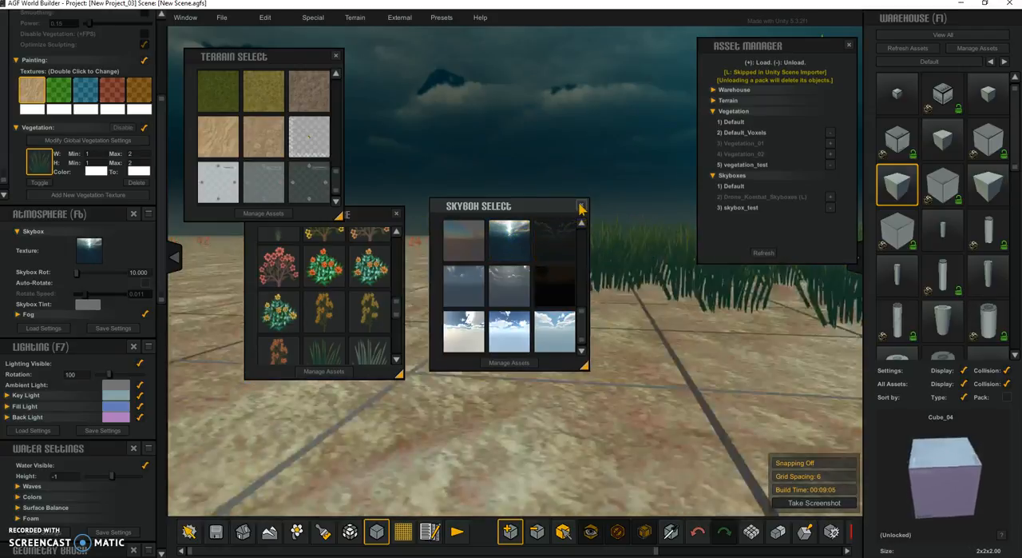
Close the Skybox Select, Vegetation Texture and Terrain Select windows and look over the painted grass from above.
{"action": "left_click", "coordinate": [580, 208]}
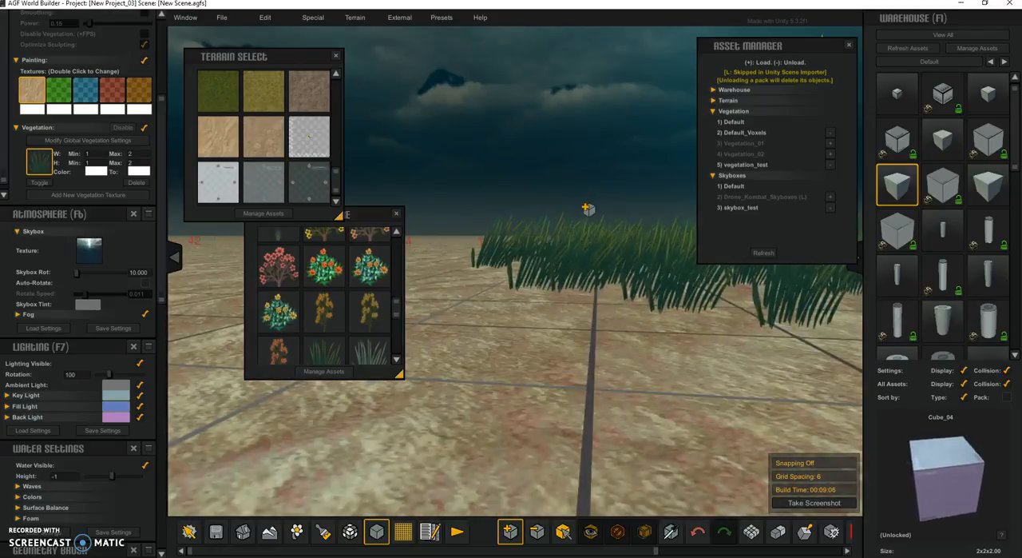
{"action": "left_click", "coordinate": [397, 214]}
{"action": "left_click", "coordinate": [337, 57]}
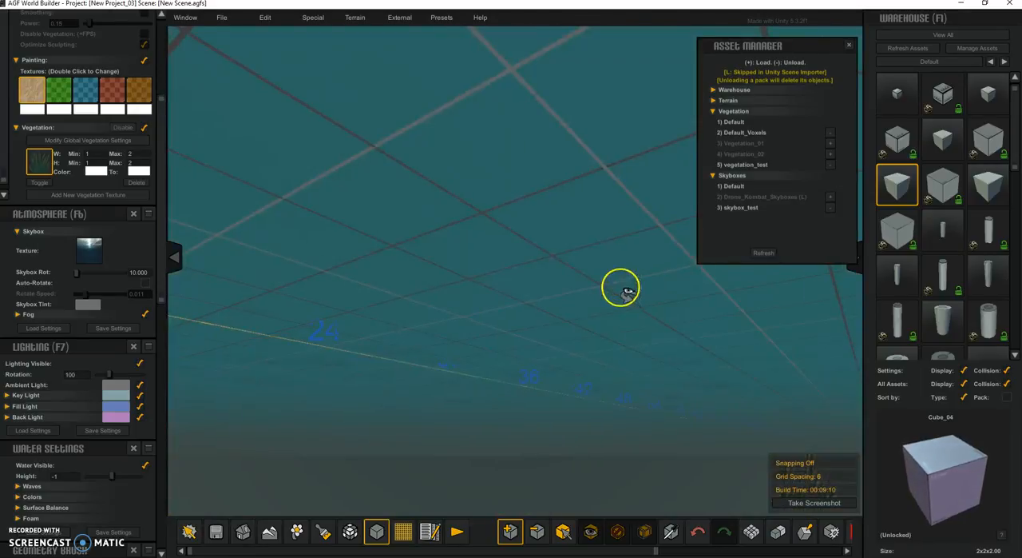
{"action": "right_click_drag", "start_coordinate": [620, 287], "coordinate": [528, 296]}
{"action": "left_click", "coordinate": [530, 297]}
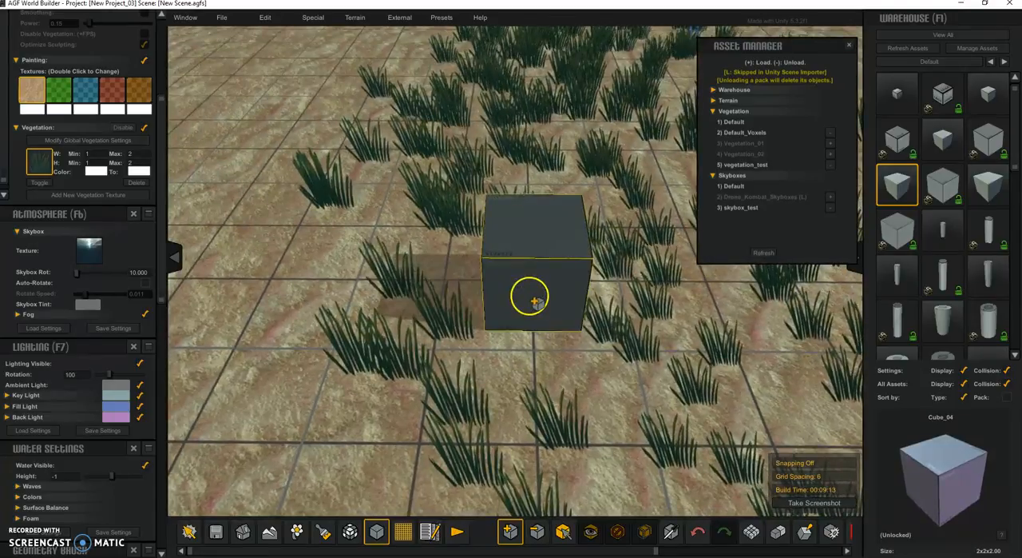
{"action": "key", "text": "s"}
{"action": "key", "text": "a"}
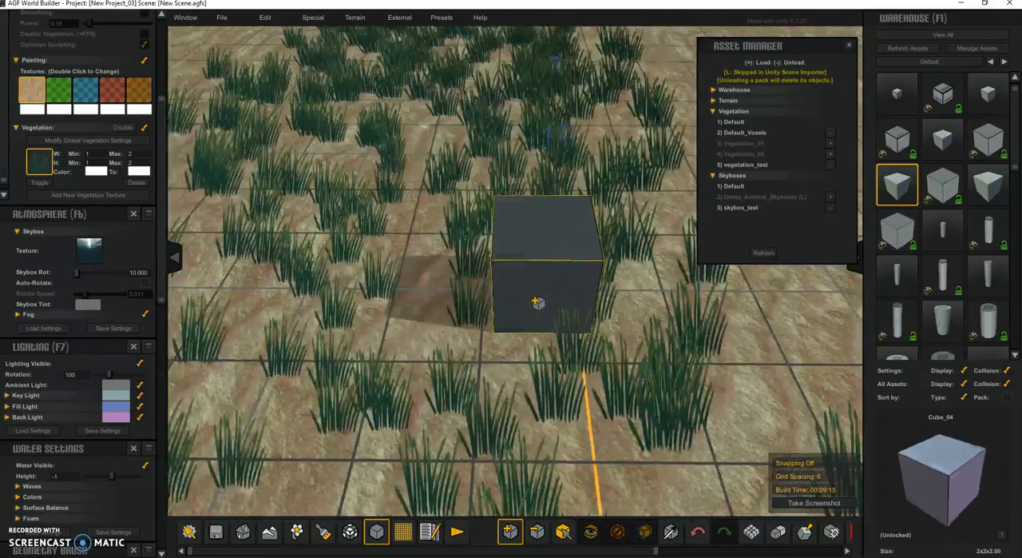